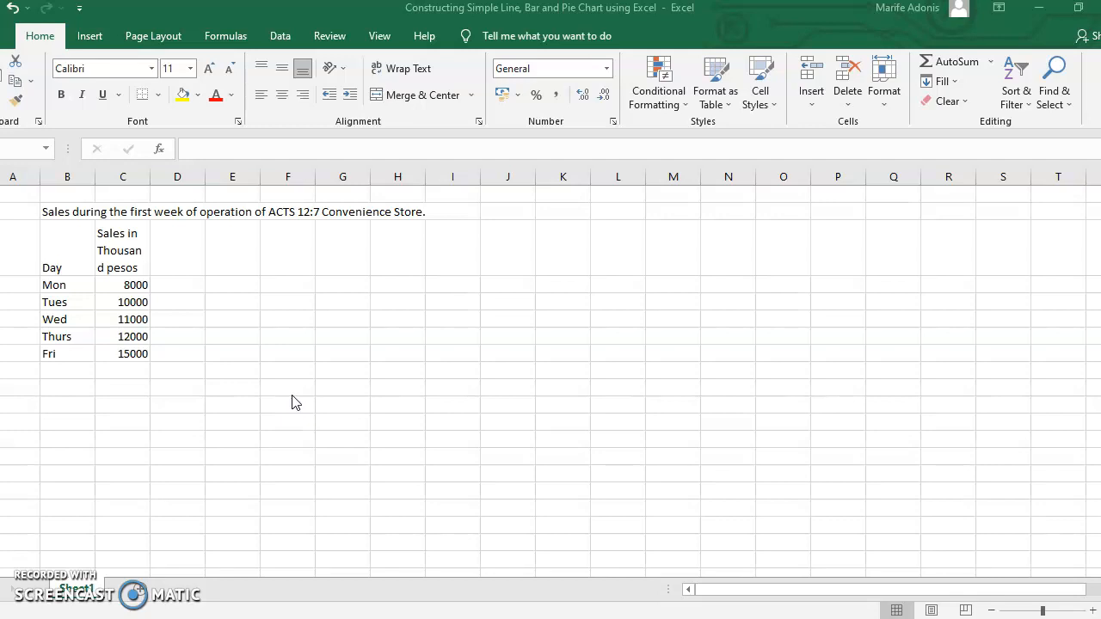
Step: Insert a basic 2-D line chart from the Day and Sales table, including its headers
{"action": "left_click", "coordinate": [287, 404]}
{"action": "left_click_drag", "start_coordinate": [61, 238], "coordinate": [125, 353]}
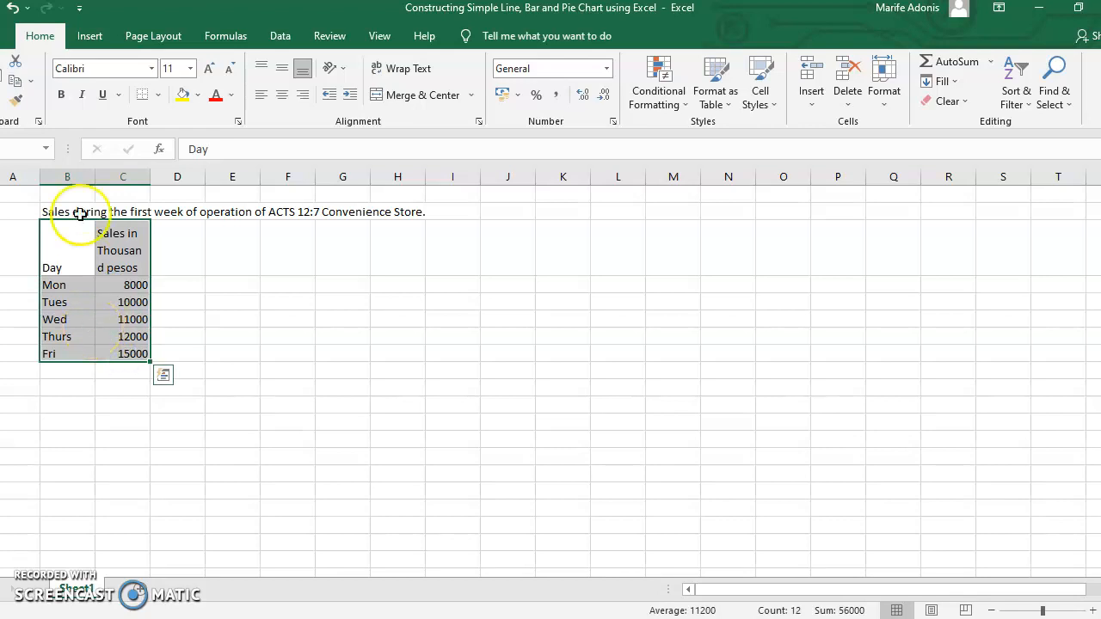
{"action": "left_click", "coordinate": [90, 36]}
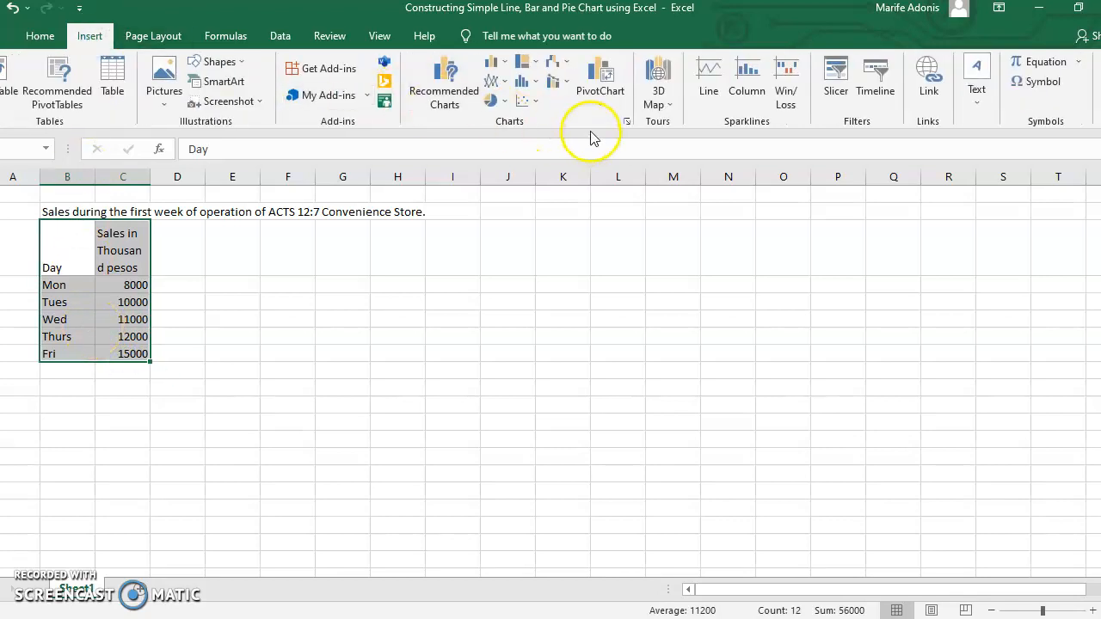
{"action": "left_click", "coordinate": [496, 82]}
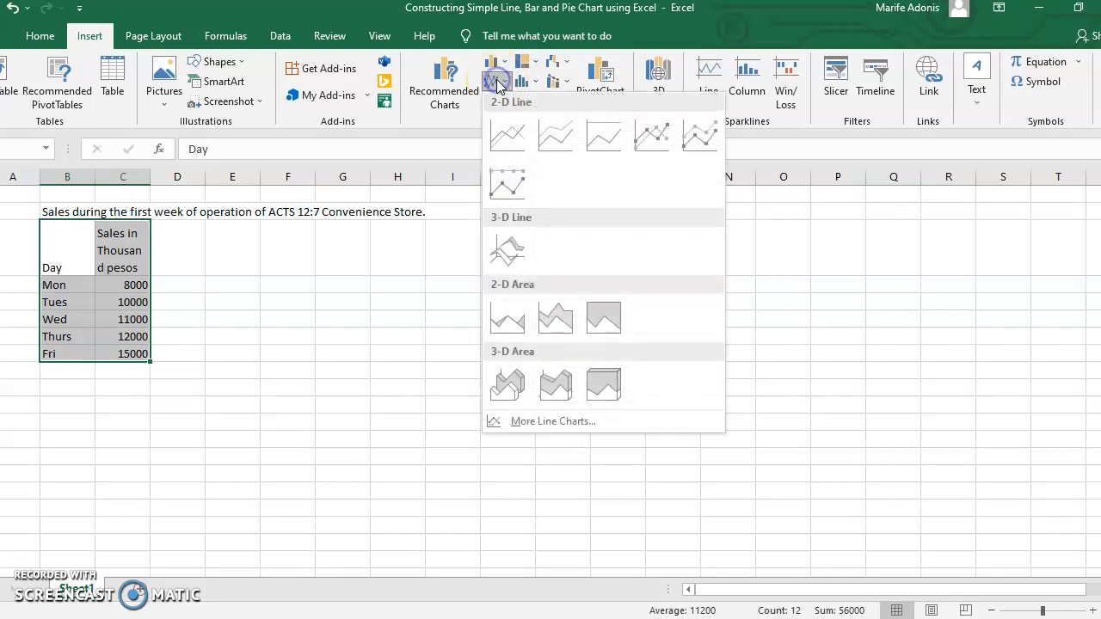
{"action": "left_click", "coordinate": [509, 135]}
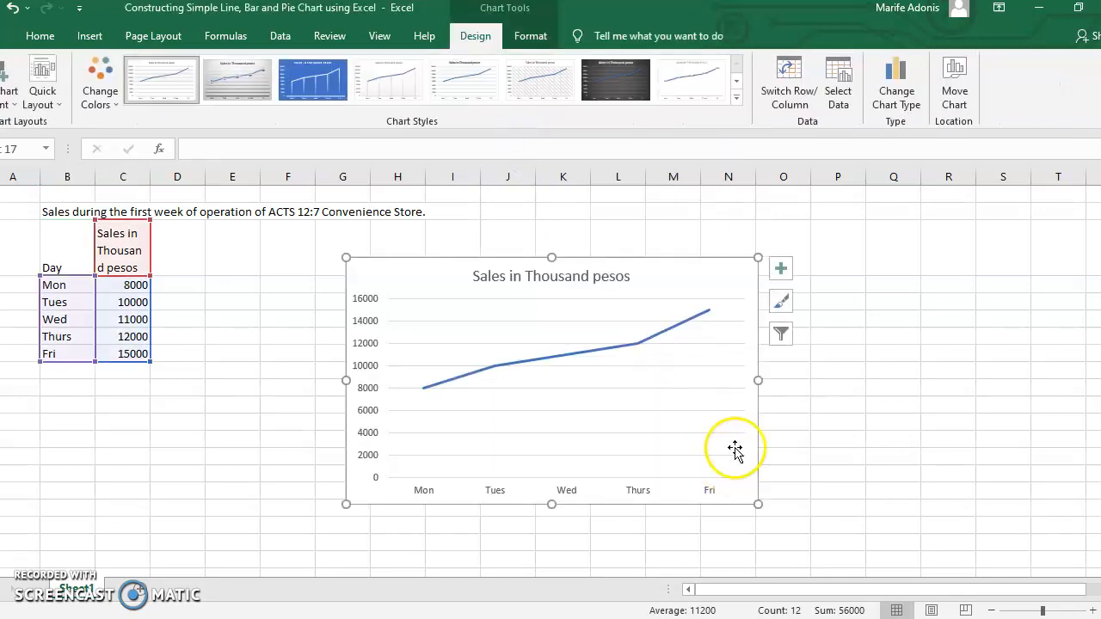
Step: Add axis titles and data labels to the line chart, leaving the data table switched off
{"action": "left_click", "coordinate": [781, 268]}
{"action": "left_click", "coordinate": [823, 307]}
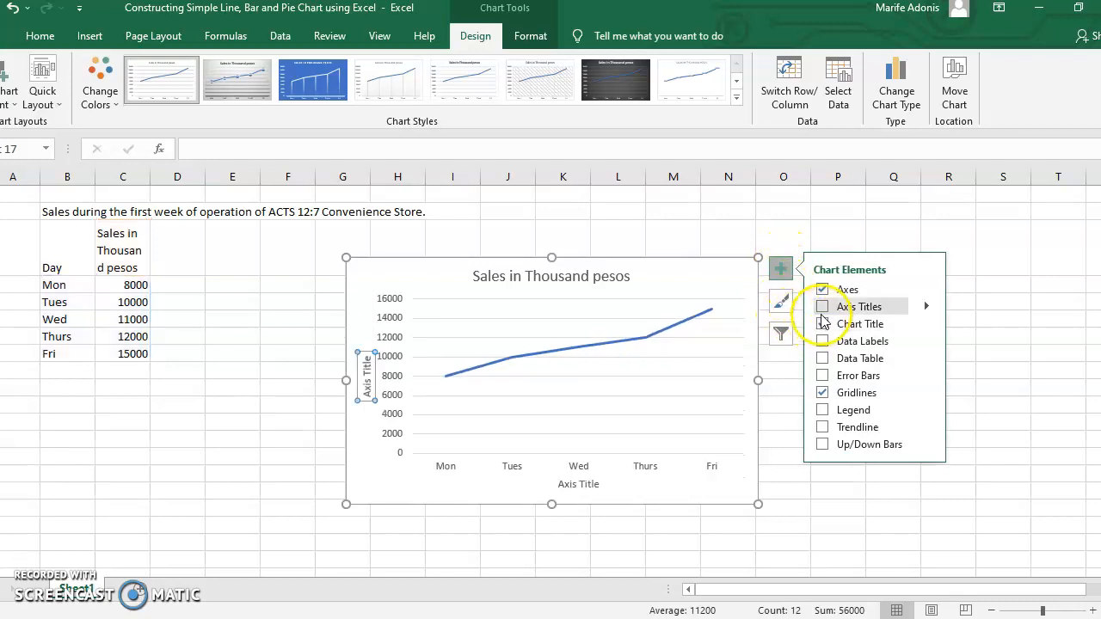
{"action": "left_click", "coordinate": [824, 359]}
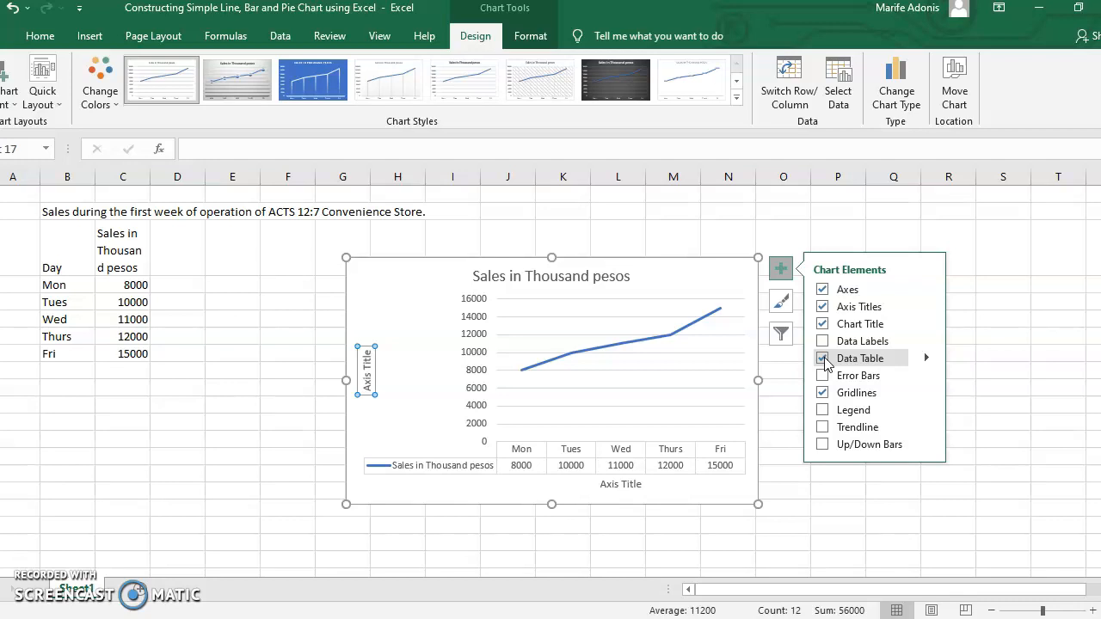
{"action": "left_click", "coordinate": [822, 341]}
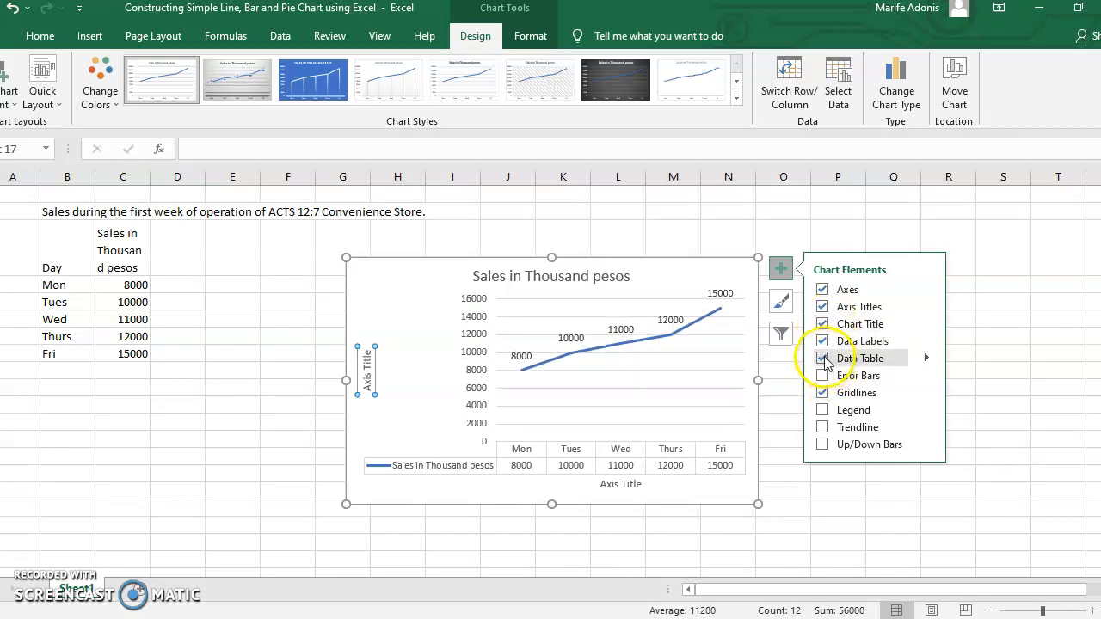
{"action": "left_click", "coordinate": [822, 360]}
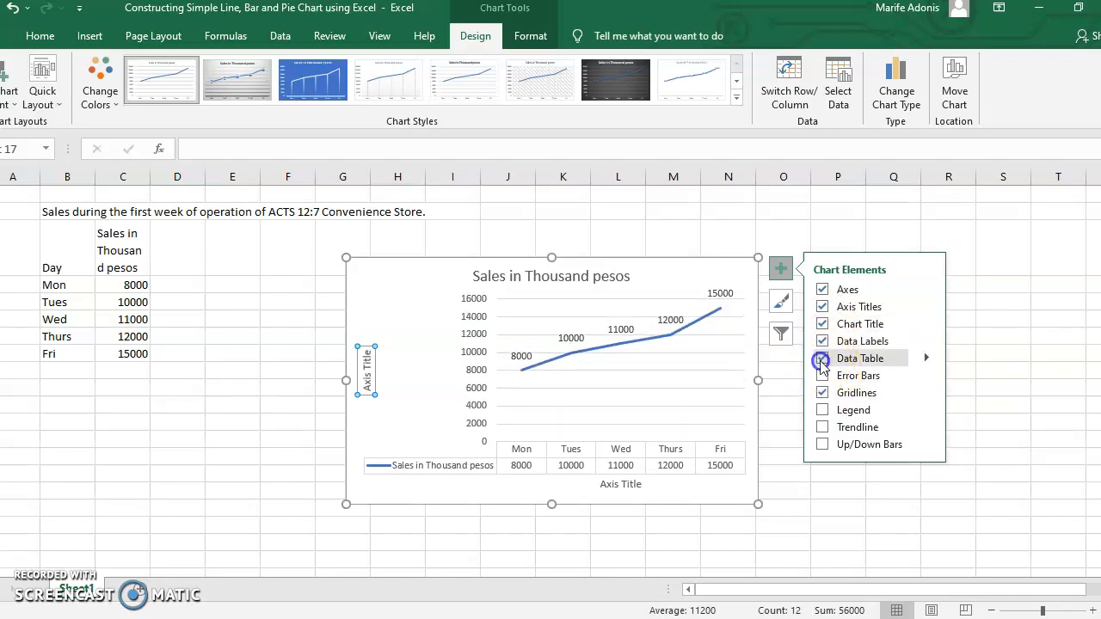
{"action": "left_click", "coordinate": [822, 361]}
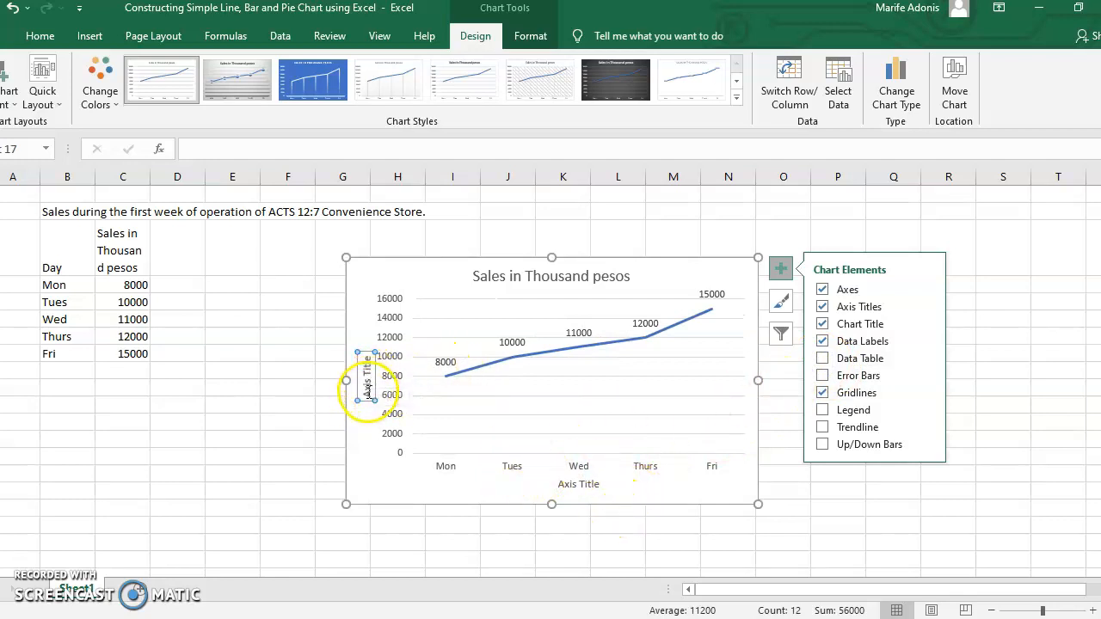
Step: Name the line chart's vertical axis "Sales" and its horizontal axis "Days of the eek"
{"action": "left_click", "coordinate": [368, 393]}
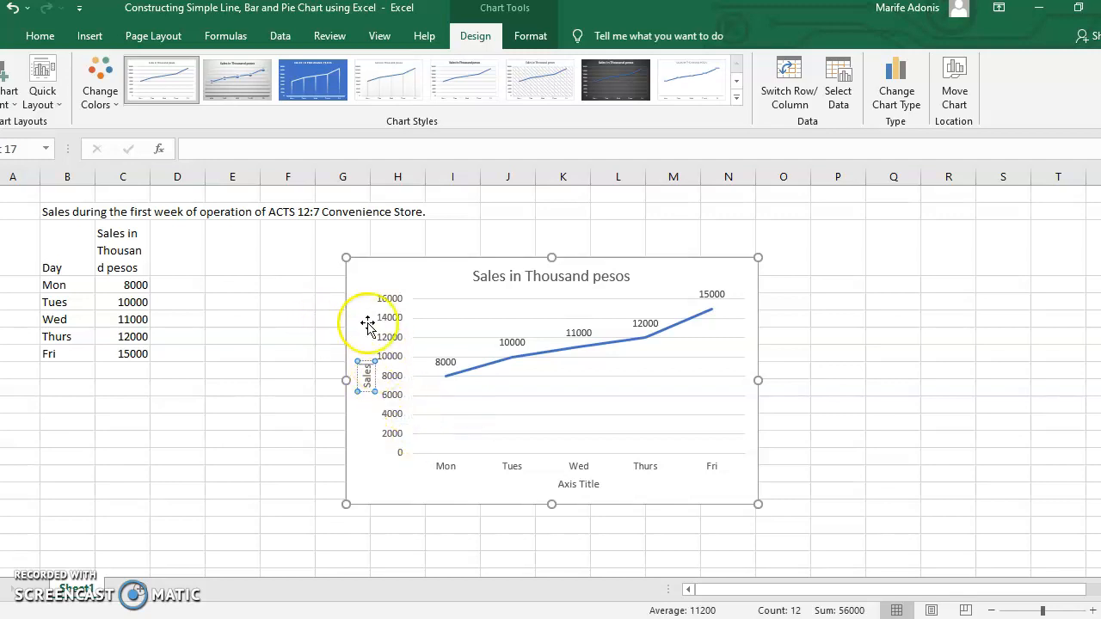
{"action": "left_click", "coordinate": [583, 484]}
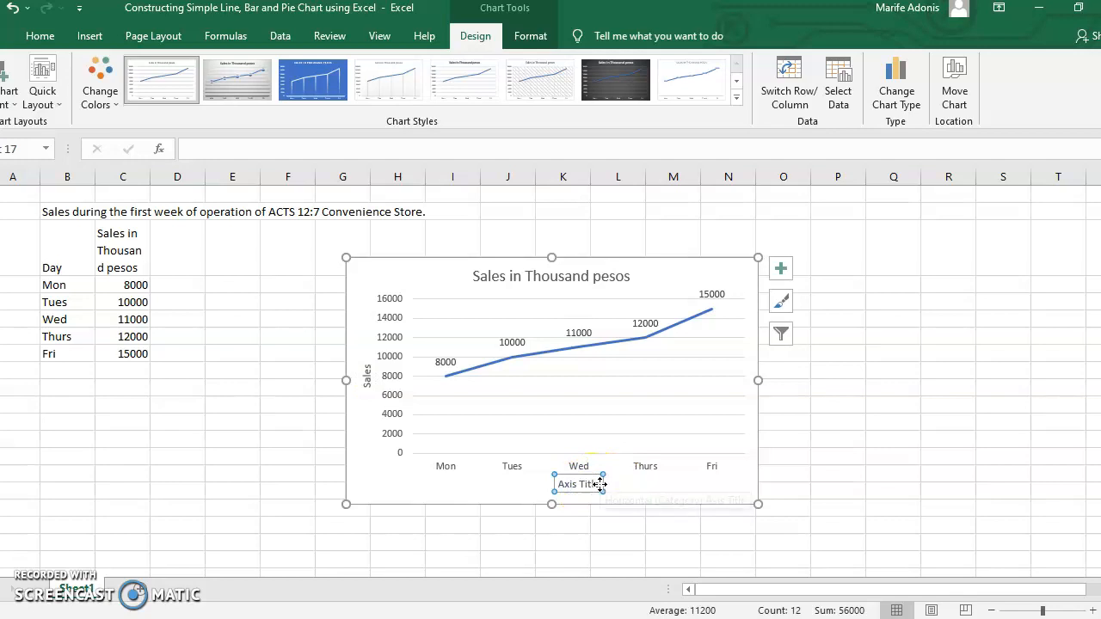
{"action": "left_click", "coordinate": [597, 484]}
{"action": "left_click", "coordinate": [599, 484]}
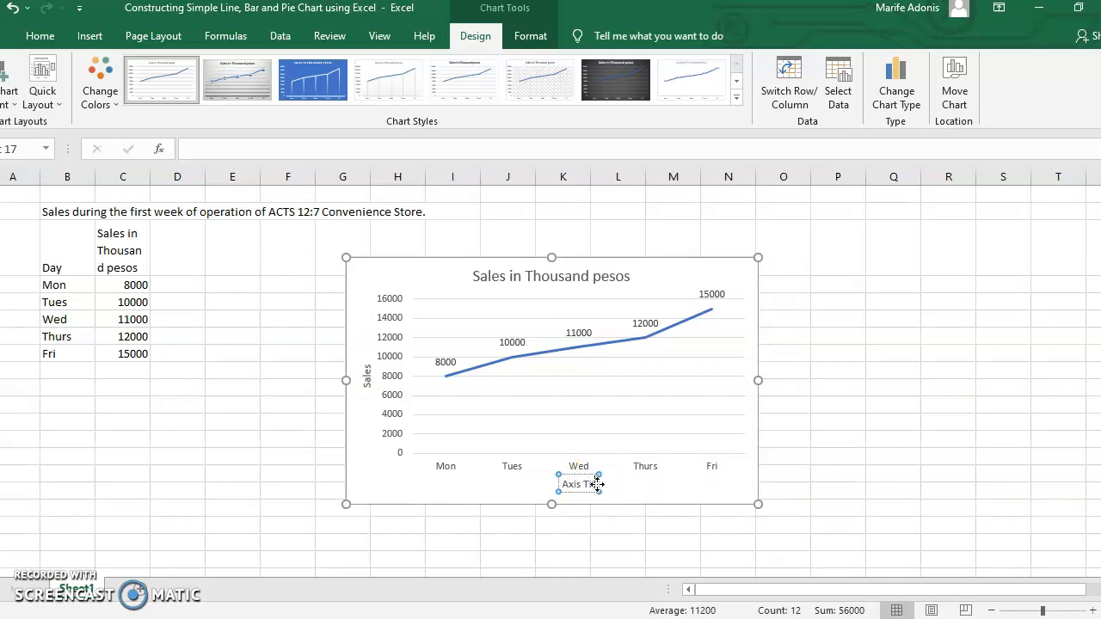
{"action": "key", "text": "BackSpace"}
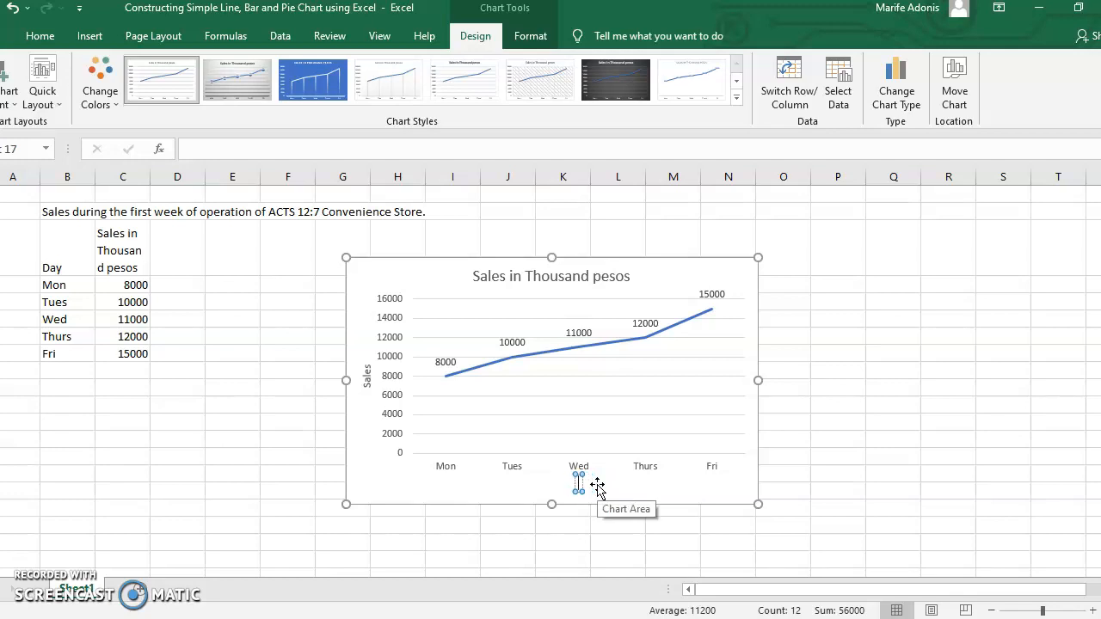
{"action": "type", "text": "Days of the week"}
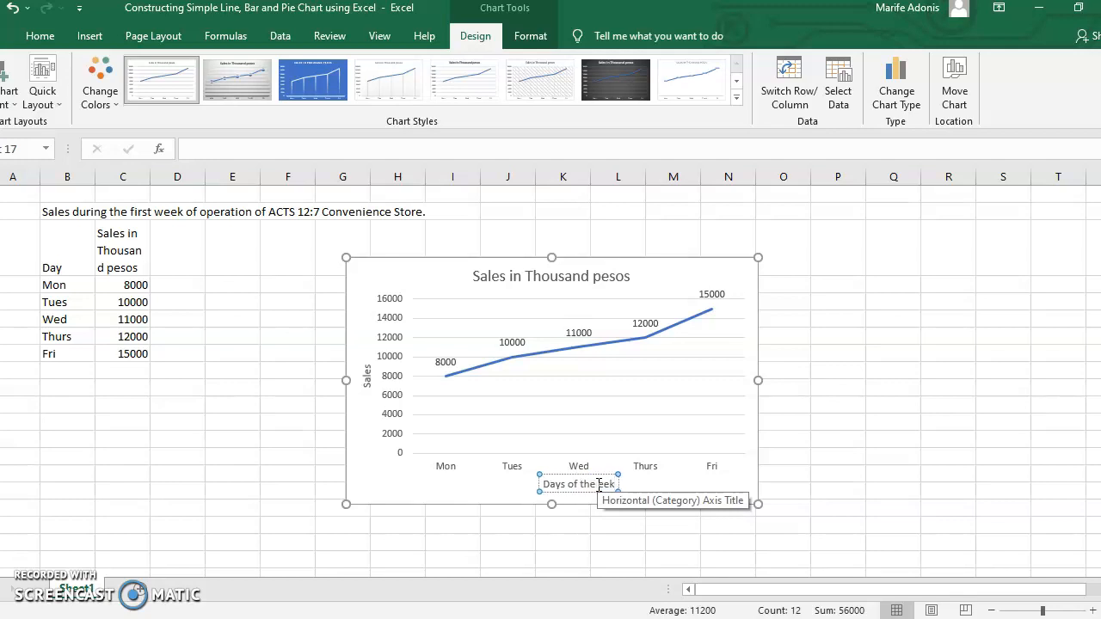
{"action": "left_click", "coordinate": [601, 524]}
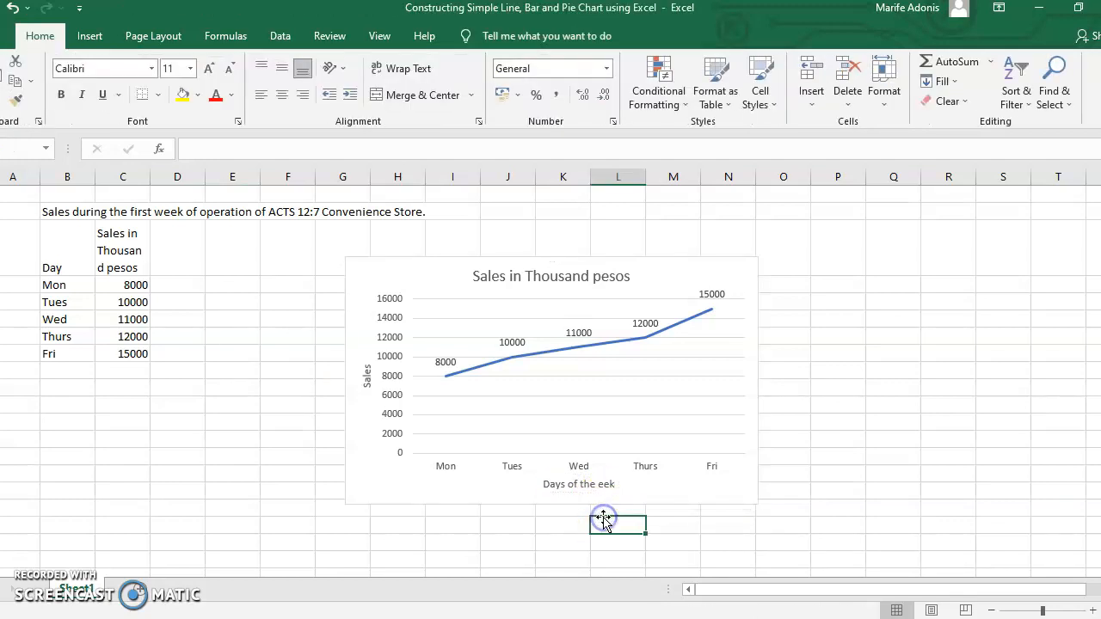
Step: Change the line chart's title to "Sales during the first week of operation of ACTS 12:7 Convenience STore"
{"action": "left_click", "coordinate": [542, 272]}
{"action": "left_click", "coordinate": [631, 273]}
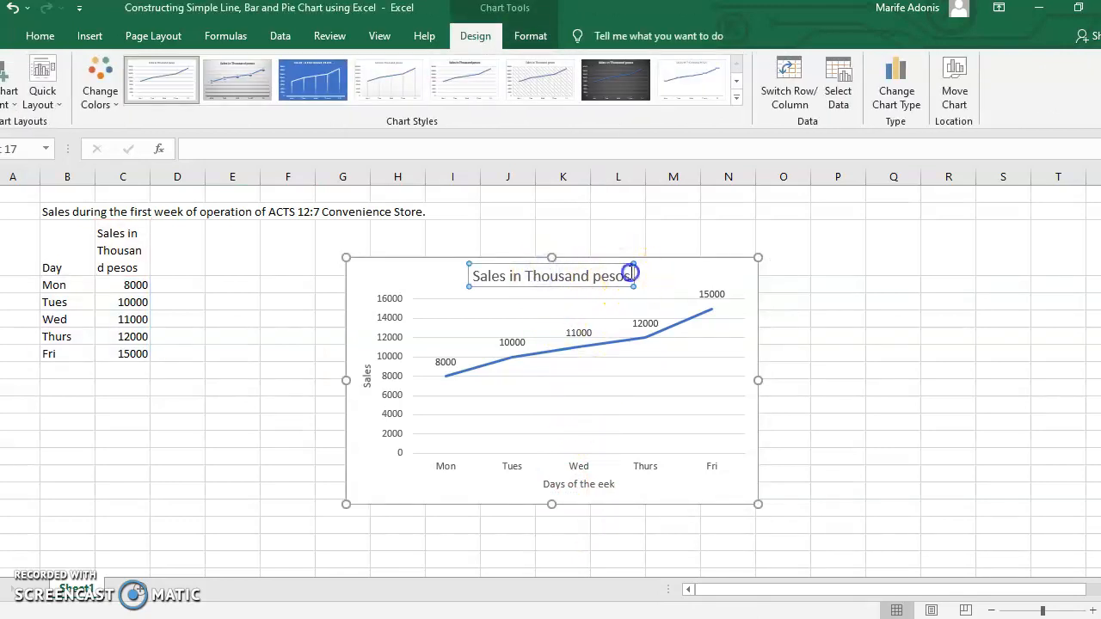
{"action": "key", "text": "BackSpace"}
{"action": "key", "text": "BackSpace"}
{"action": "key", "text": "BackSpace"}
{"action": "key", "text": "BackSpace"}
{"action": "key", "text": "BackSpace"}
{"action": "key", "text": "BackSpace"}
{"action": "key", "text": "BackSpace"}
{"action": "key", "text": "BackSpace"}
{"action": "key", "text": "BackSpace"}
{"action": "key", "text": "BackSpace"}
{"action": "key", "text": "BackSpace"}
{"action": "key", "text": "BackSpace"}
{"action": "key", "text": "BackSpace"}
{"action": "key", "text": "BackSpace"}
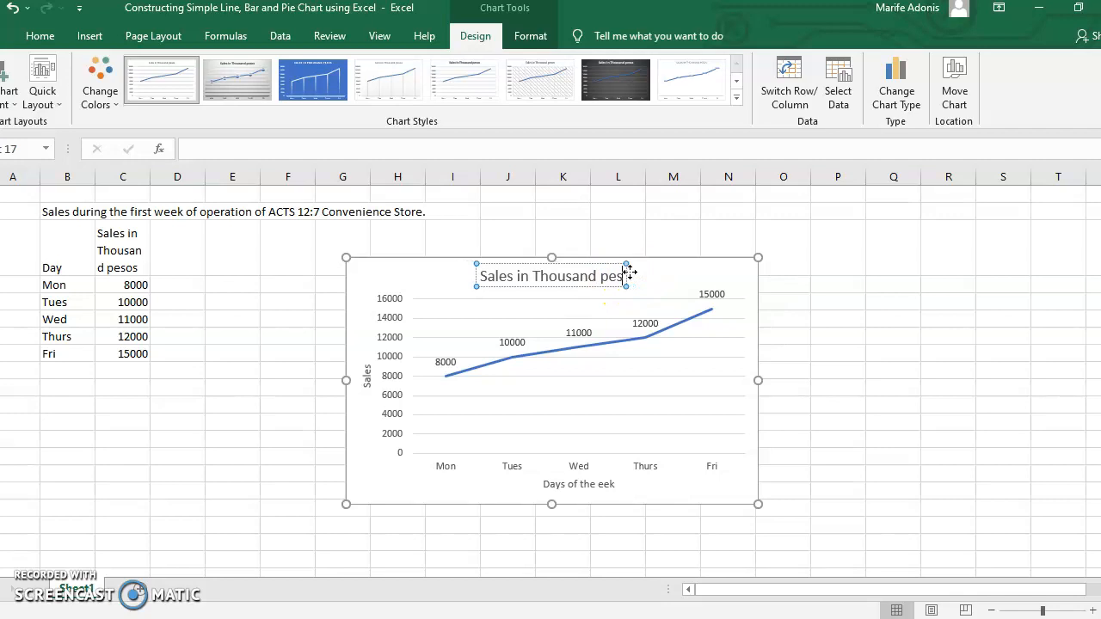
{"action": "key", "text": "BackSpace"}
{"action": "key", "text": "BackSpace"}
{"action": "key", "text": "BackSpace"}
{"action": "type", "text": "during the fir"}
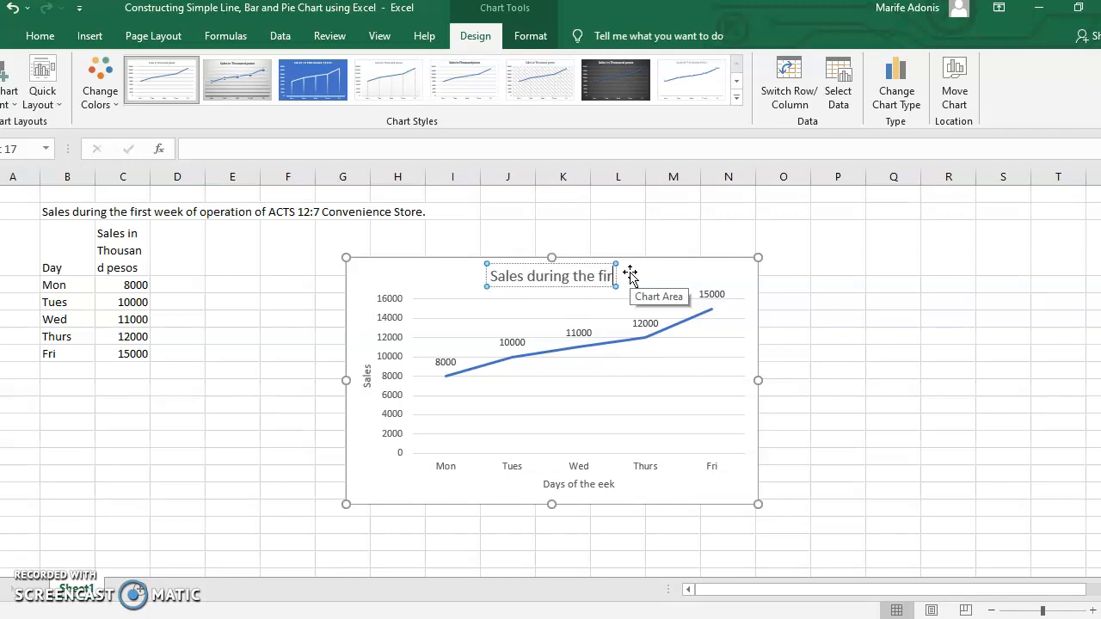
{"action": "type", "text": "st week"}
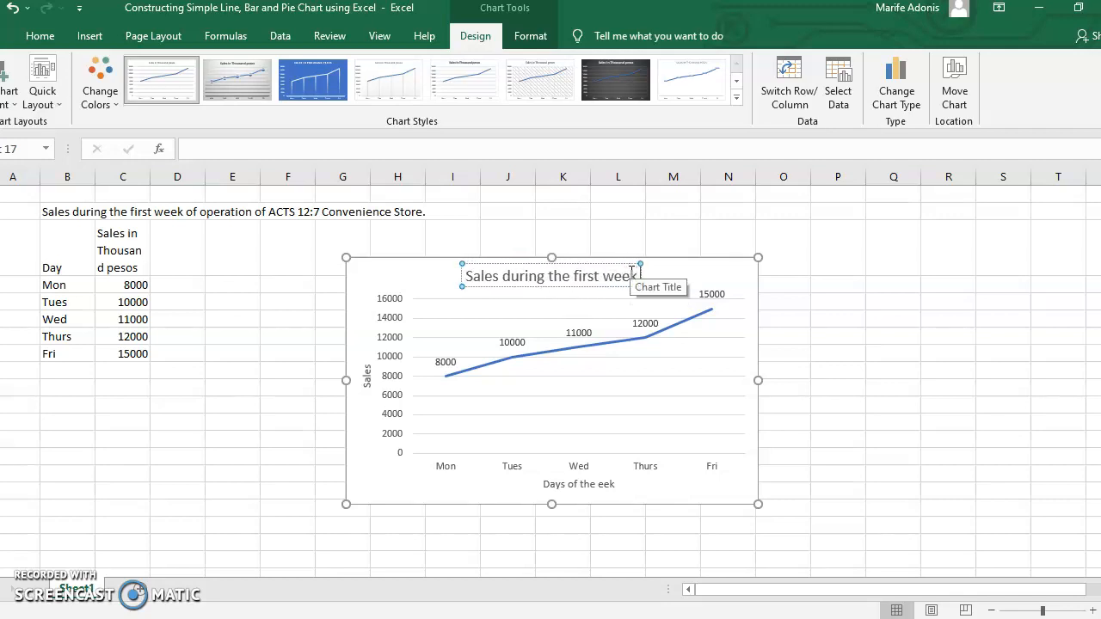
{"action": "type", "text": " of o"}
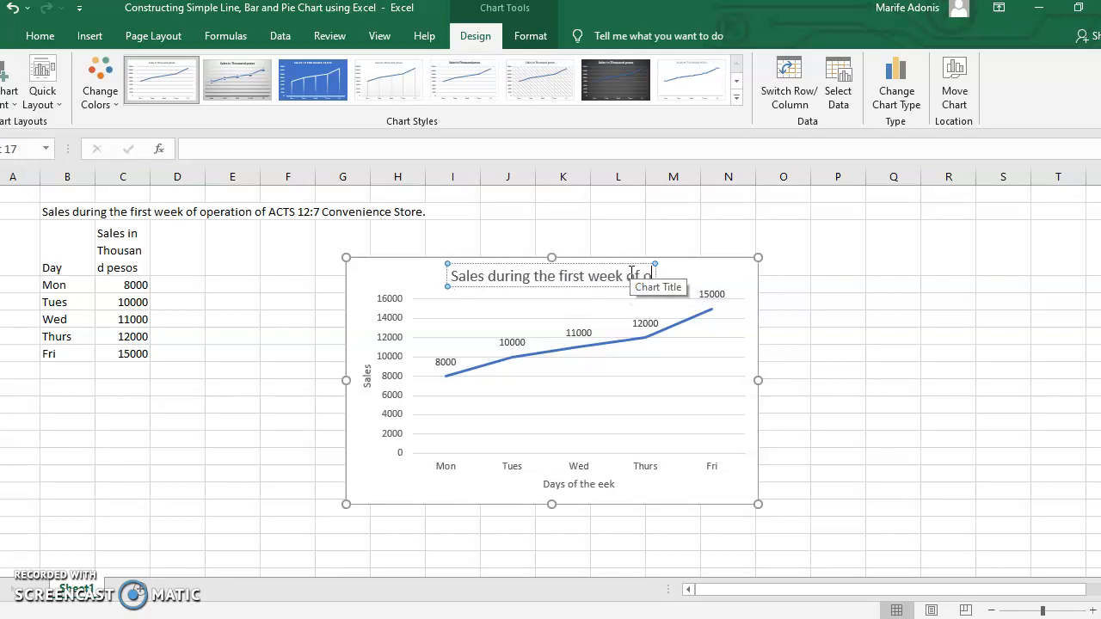
{"action": "type", "text": "peration"}
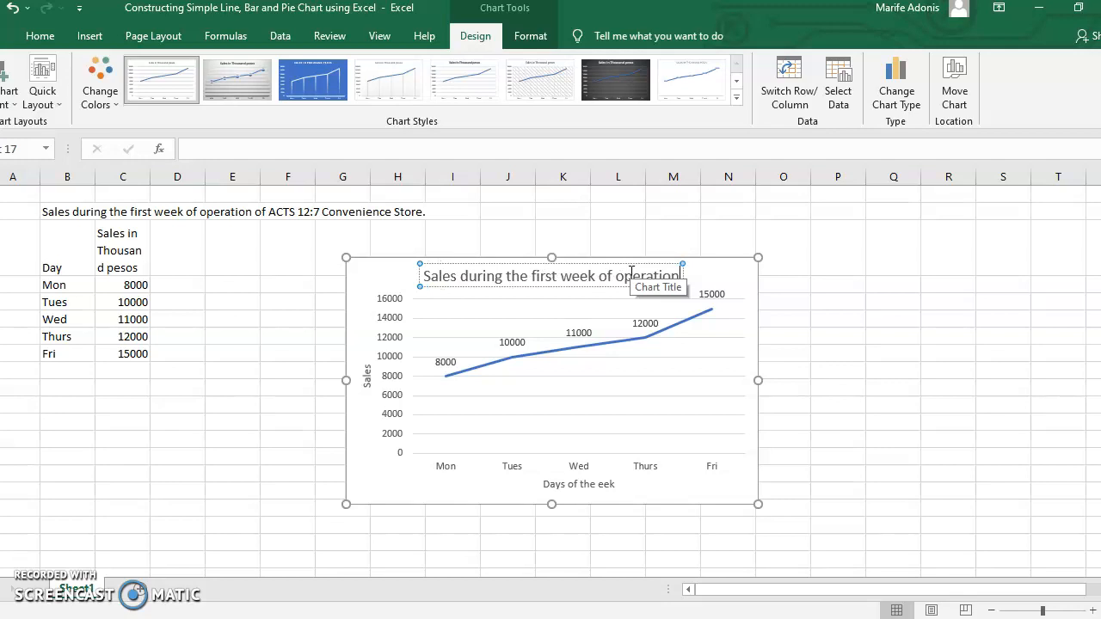
{"action": "type", "text": " of"}
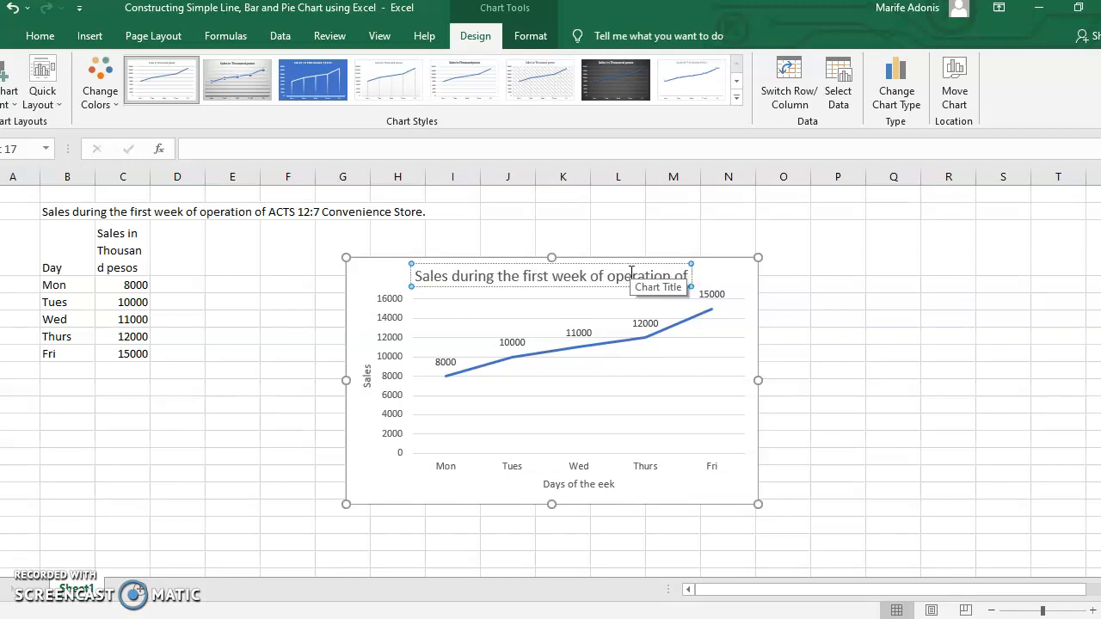
{"action": "type", "text": " ACTS"}
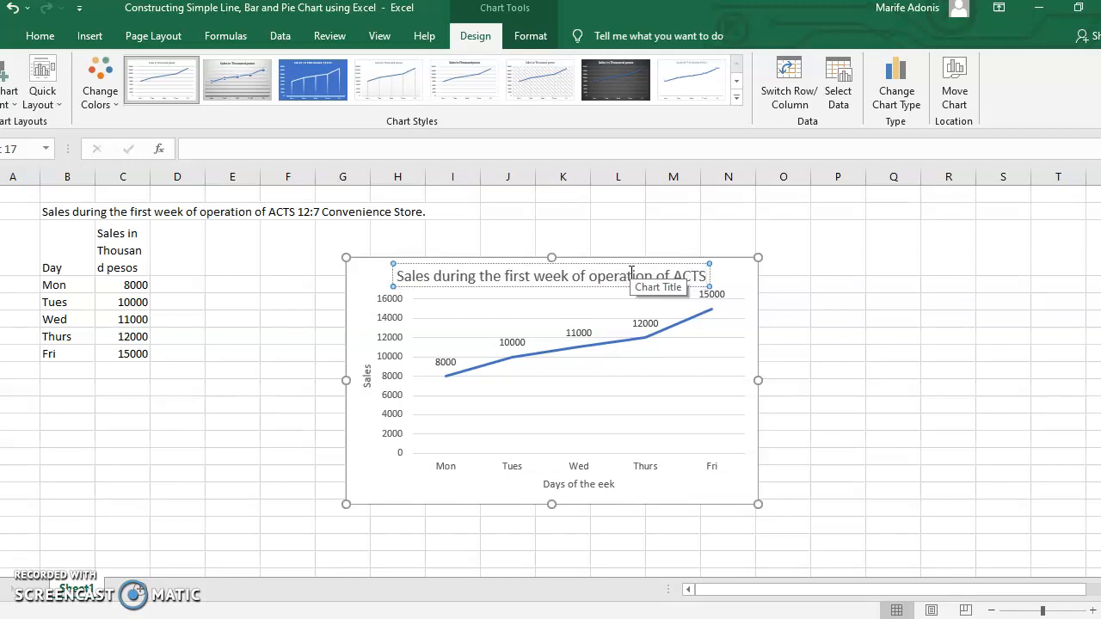
{"action": "type", "text": " 12:7"}
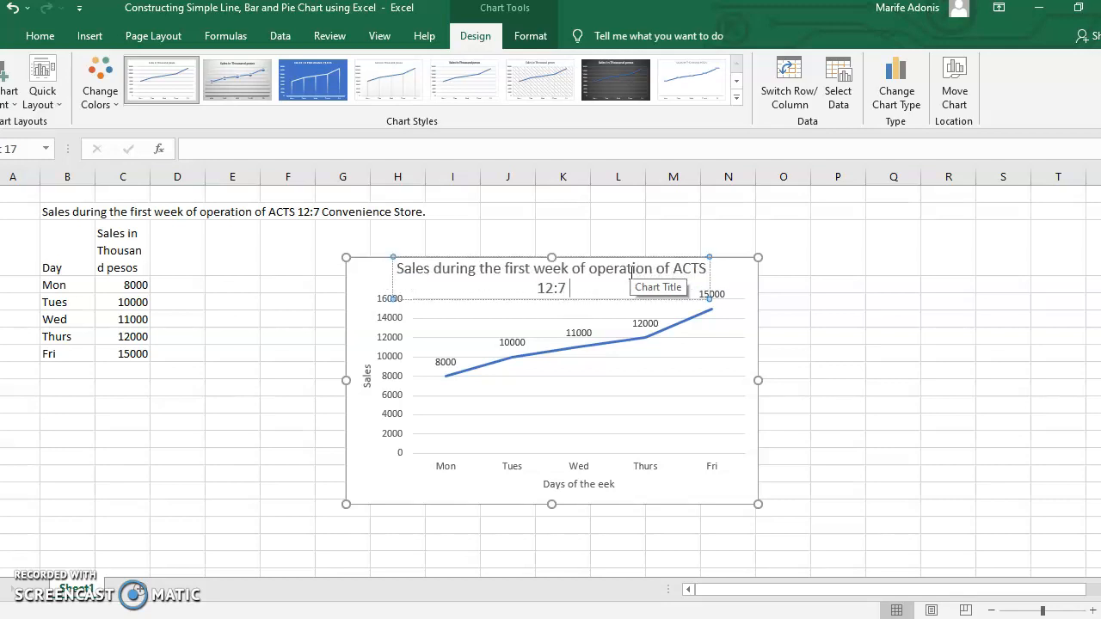
{"action": "type", "text": " Convenie"}
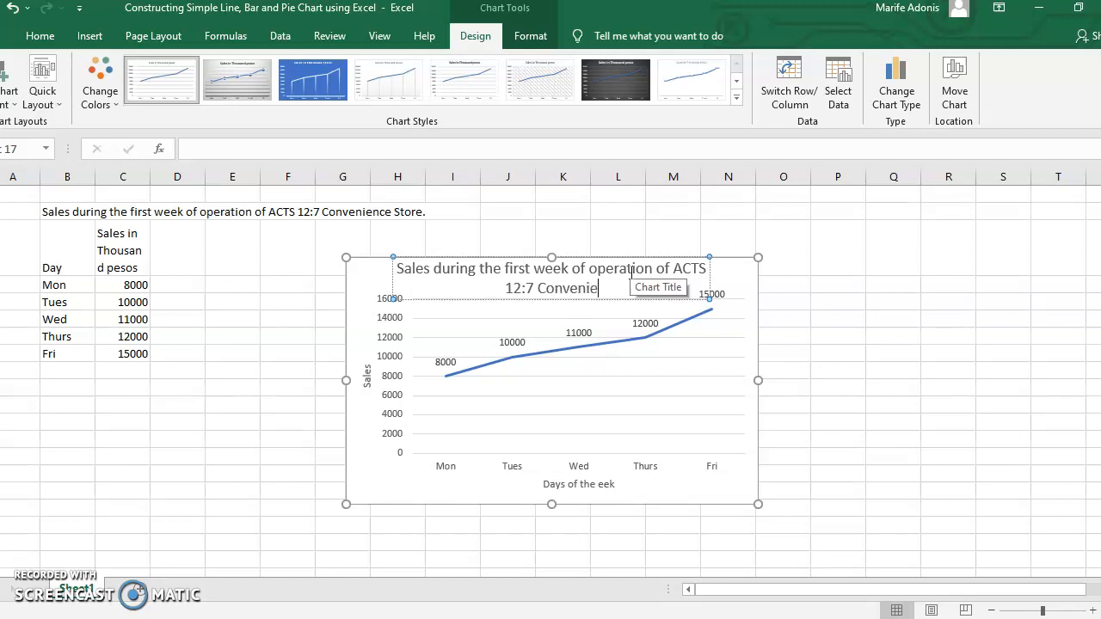
{"action": "type", "text": "nce STore"}
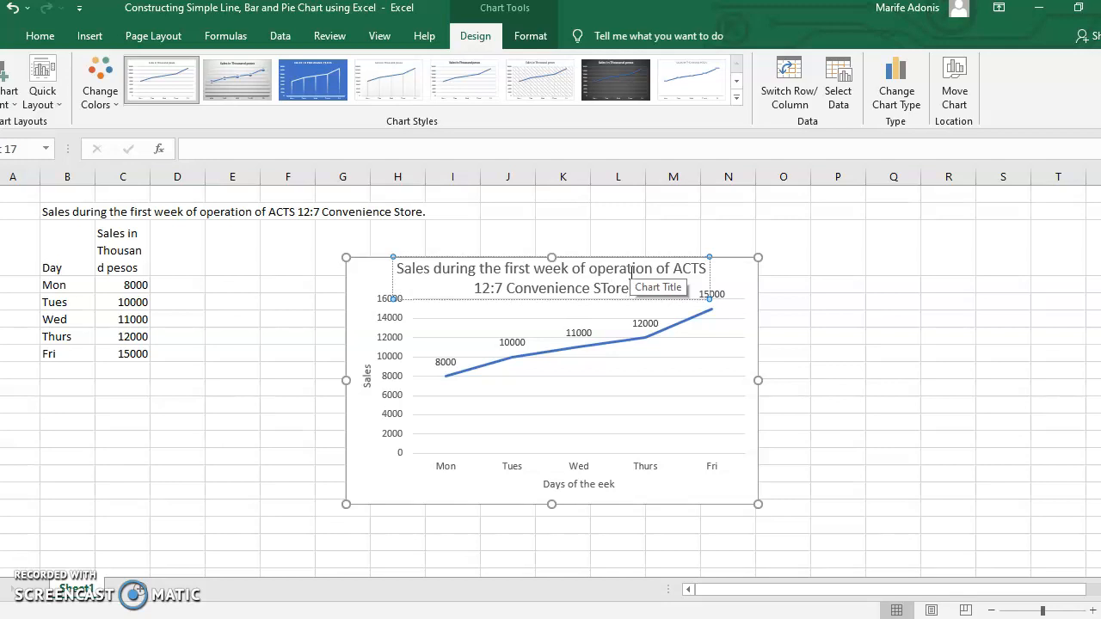
{"action": "left_click", "coordinate": [813, 320]}
{"action": "left_click", "coordinate": [697, 392]}
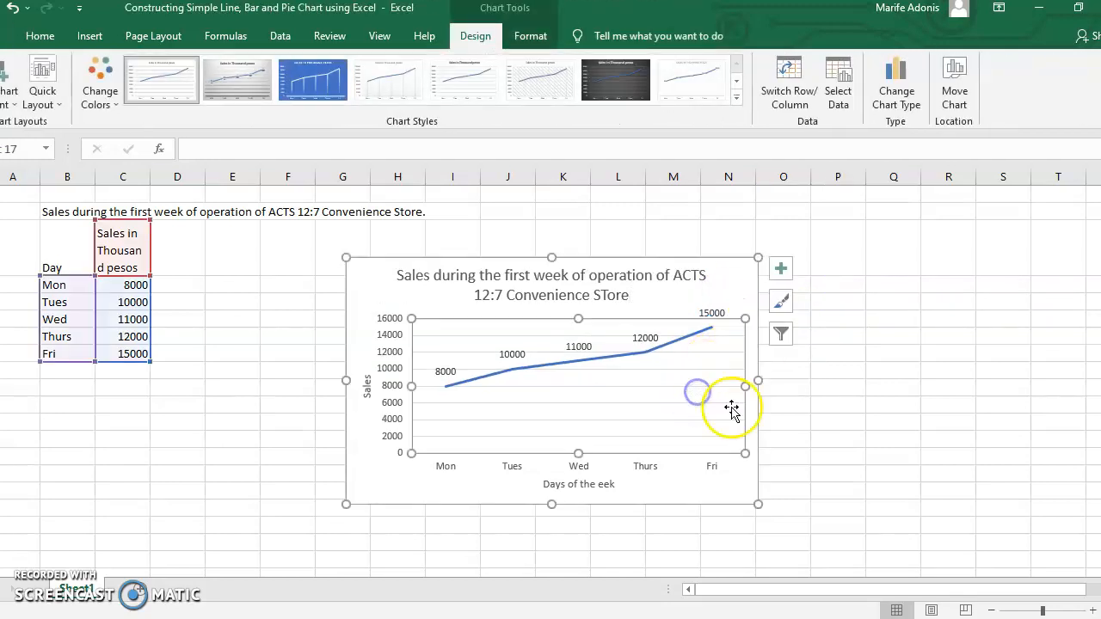
{"action": "left_click", "coordinate": [794, 405]}
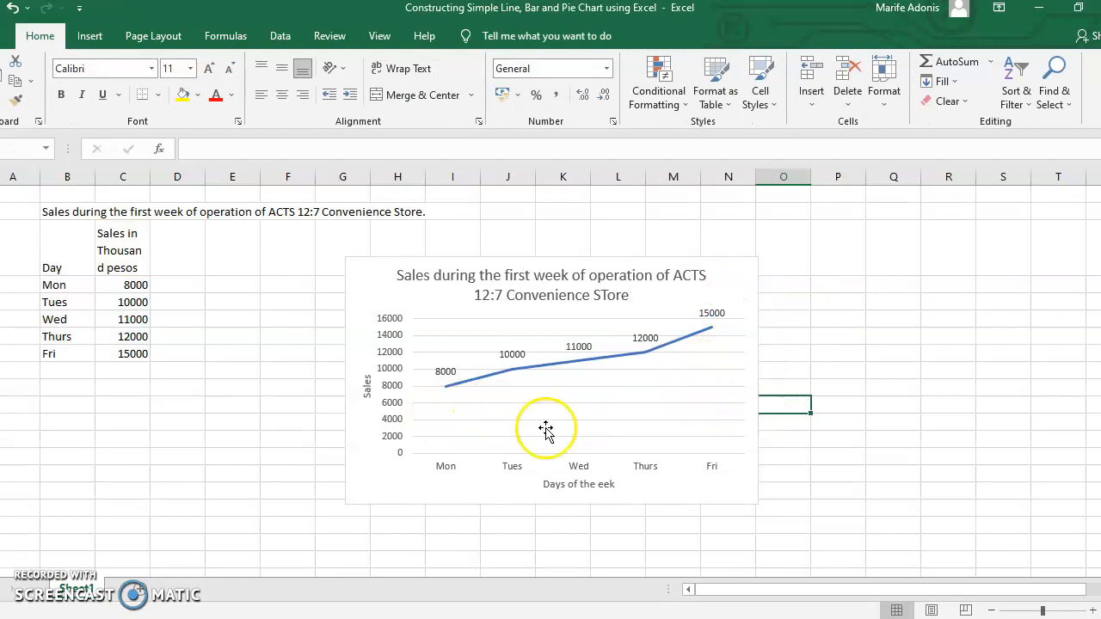
Step: Shrink the line chart slightly in width and height and move it over columns N to T
{"action": "left_click", "coordinate": [713, 292]}
{"action": "left_click_drag", "start_coordinate": [755, 379], "coordinate": [731, 379]}
{"action": "left_click_drag", "start_coordinate": [347, 379], "coordinate": [372, 379]}
{"action": "left_click_drag", "start_coordinate": [553, 503], "coordinate": [557, 494]}
{"action": "left_click_drag", "start_coordinate": [707, 271], "coordinate": [1039, 250]}
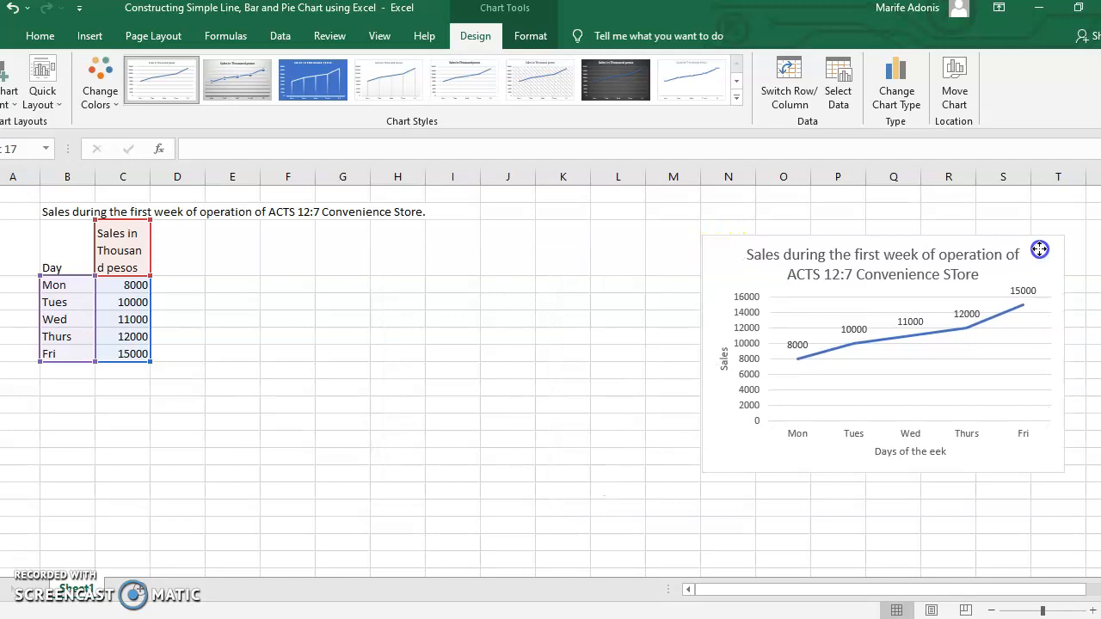
{"action": "left_click", "coordinate": [641, 353]}
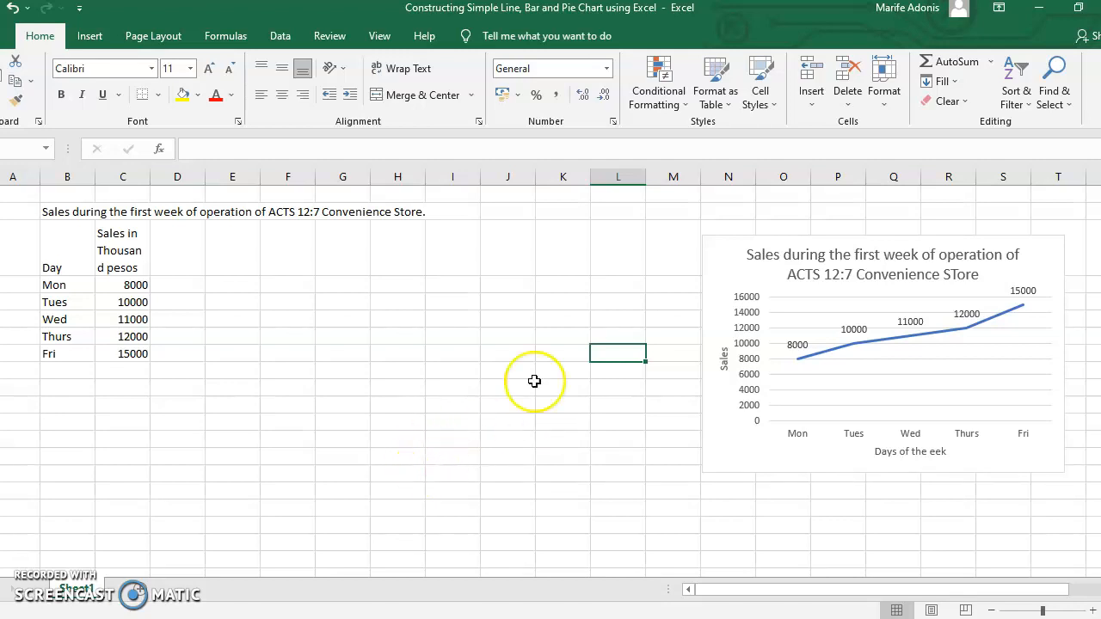
Step: Insert a 2-D clustered column chart from the same Day and Sales table
{"action": "left_click", "coordinate": [55, 228]}
{"action": "left_click_drag", "start_coordinate": [56, 228], "coordinate": [130, 353]}
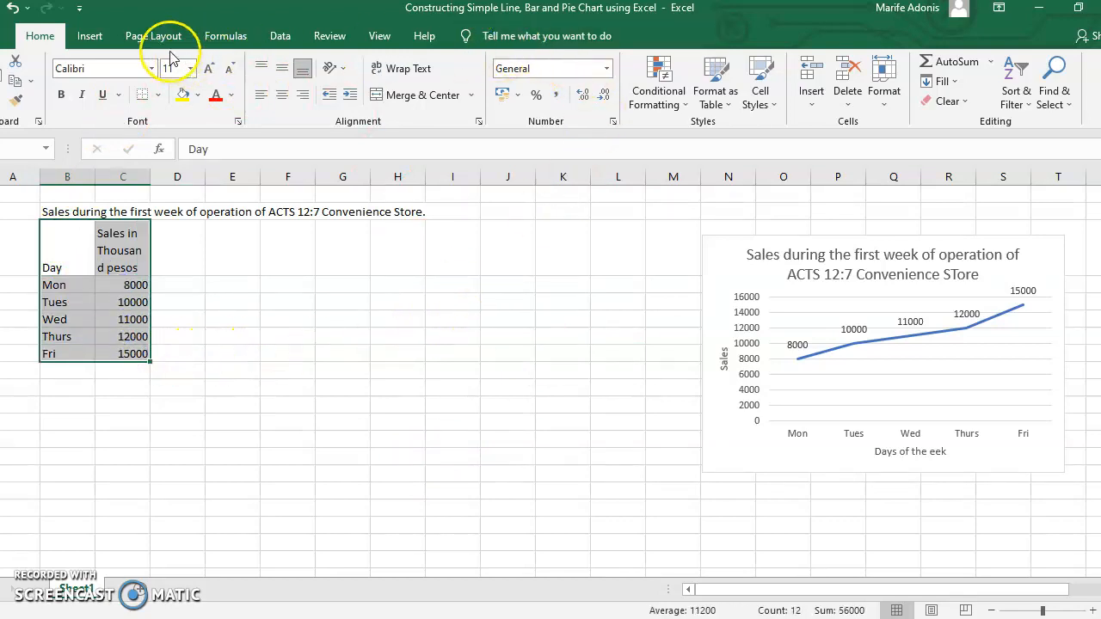
{"action": "left_click", "coordinate": [92, 37]}
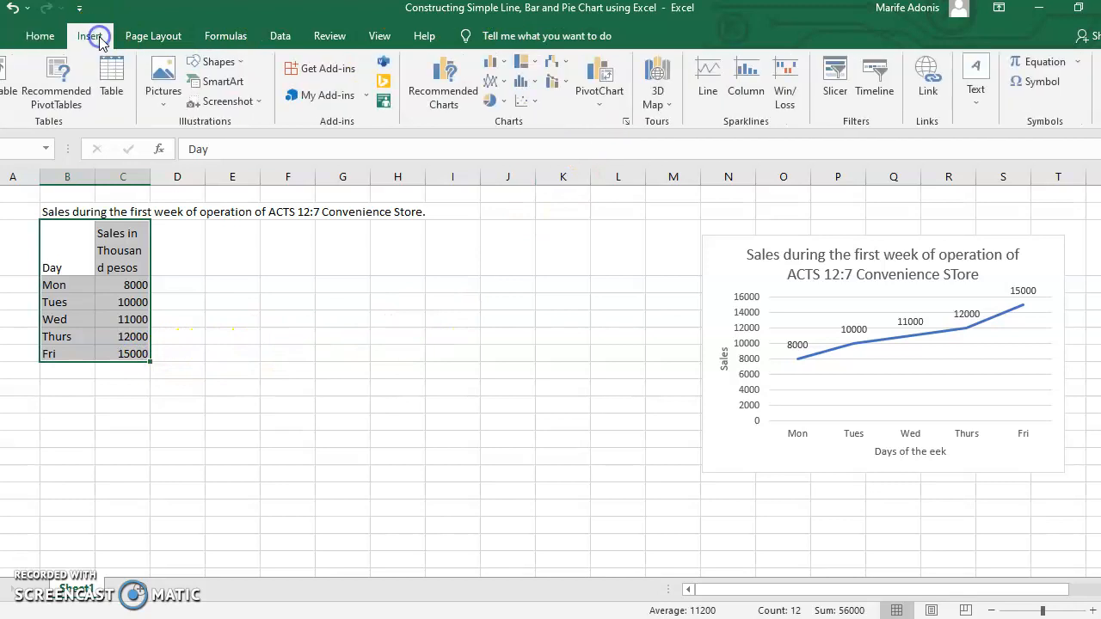
{"action": "left_click", "coordinate": [496, 63]}
{"action": "left_click", "coordinate": [511, 115]}
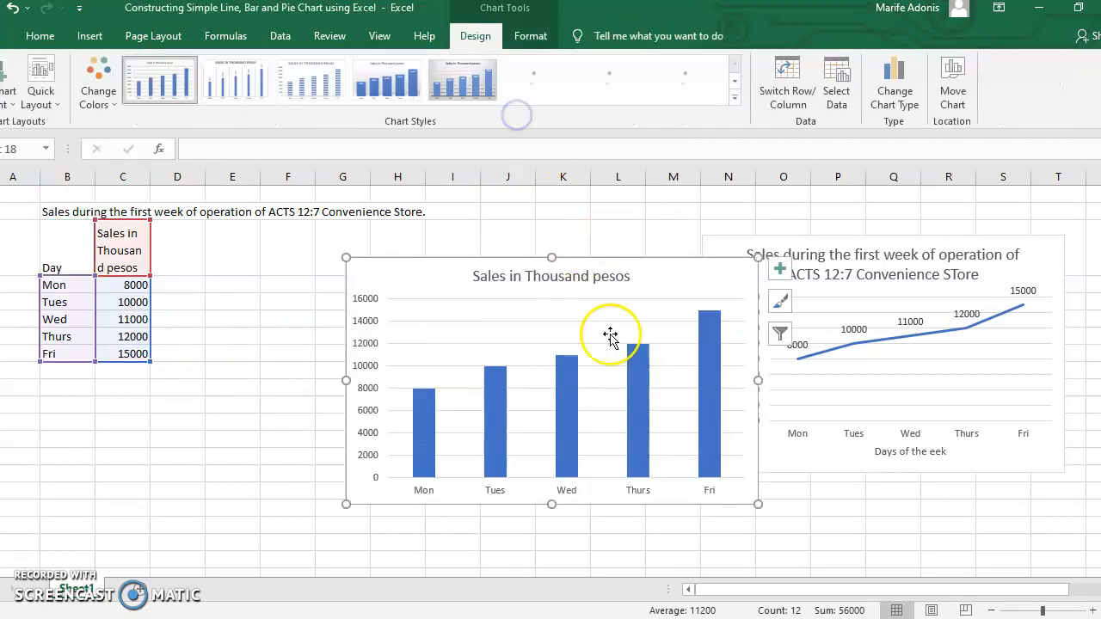
Step: Move the column chart slightly up and toward the data table, so it starts at about column G
{"action": "left_click_drag", "start_coordinate": [547, 310], "coordinate": [404, 262]}
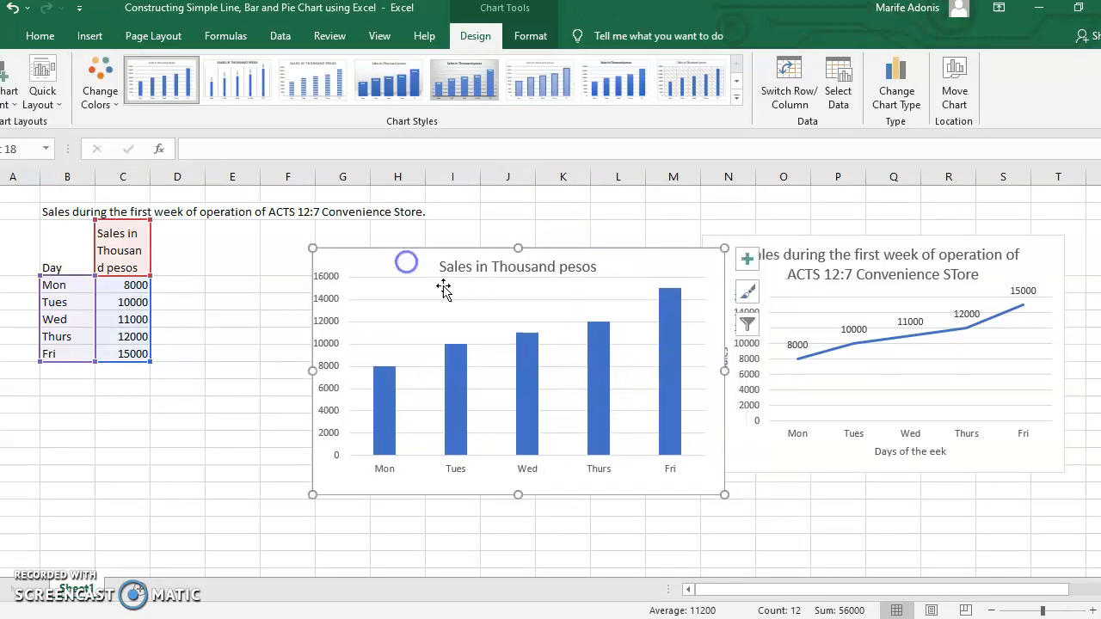
{"action": "left_click", "coordinate": [682, 387]}
{"action": "left_click", "coordinate": [666, 272]}
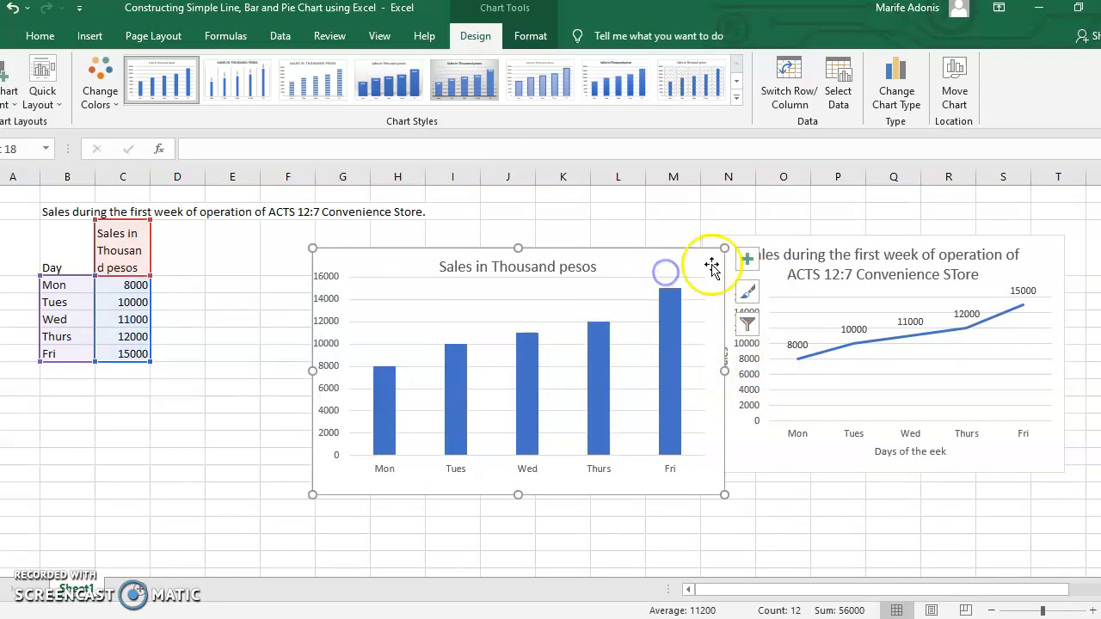
Step: Add axis titles to the column chart and narrow its plot area so the vertical axis title clears the value labels
{"action": "left_click", "coordinate": [747, 258]}
{"action": "left_click", "coordinate": [788, 297]}
{"action": "left_click", "coordinate": [419, 333]}
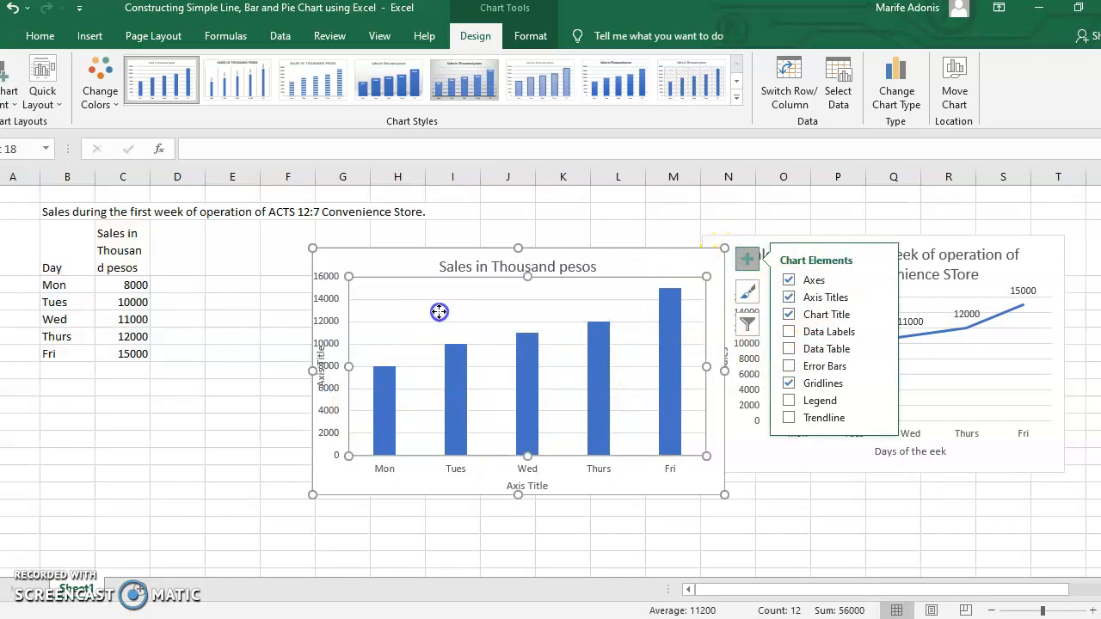
{"action": "left_click_drag", "start_coordinate": [351, 369], "coordinate": [386, 368]}
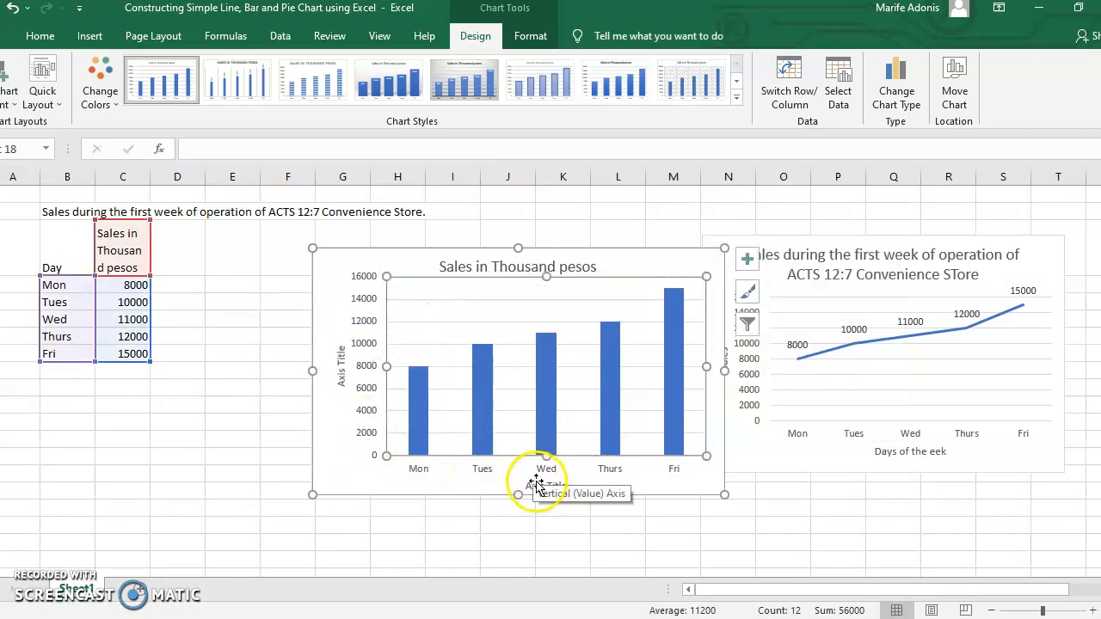
Step: Change the column chart's vertical axis title to "Sales"
{"action": "left_click", "coordinate": [343, 372]}
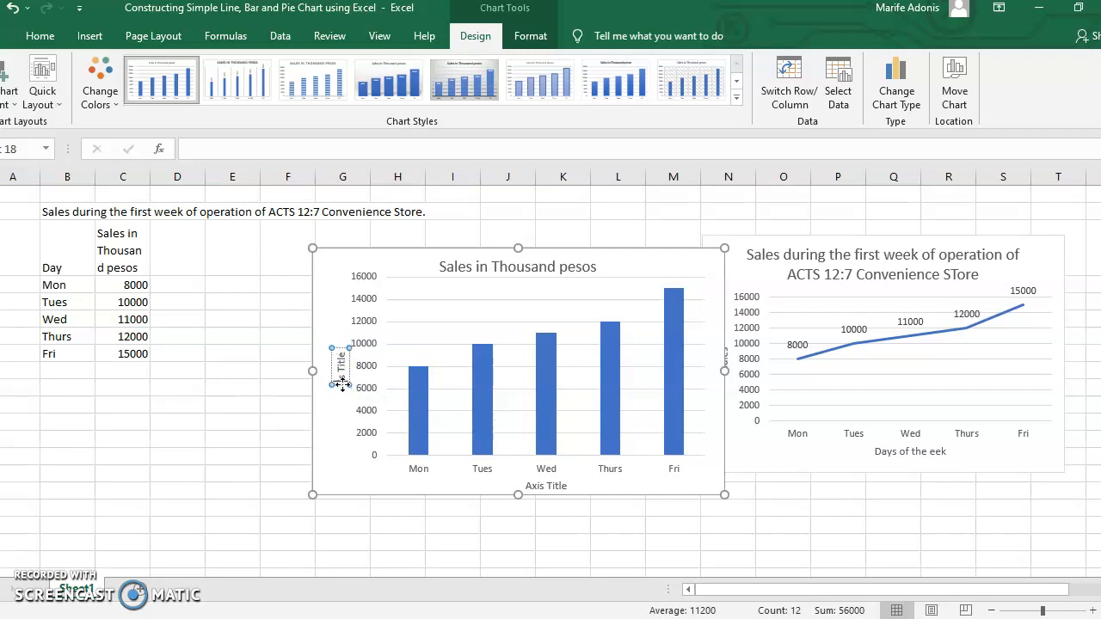
{"action": "key", "text": "Delete"}
{"action": "key", "text": "Delete"}
{"action": "key", "text": "Delete"}
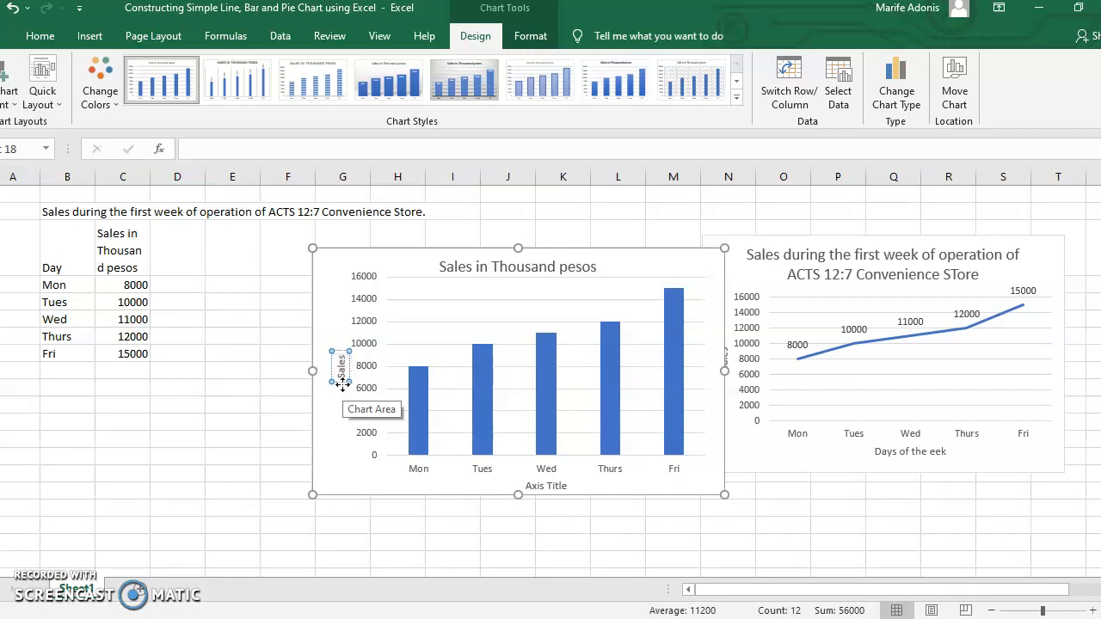
Step: Change the column chart's horizontal axis title to "Days of the week"
{"action": "left_click", "coordinate": [541, 486]}
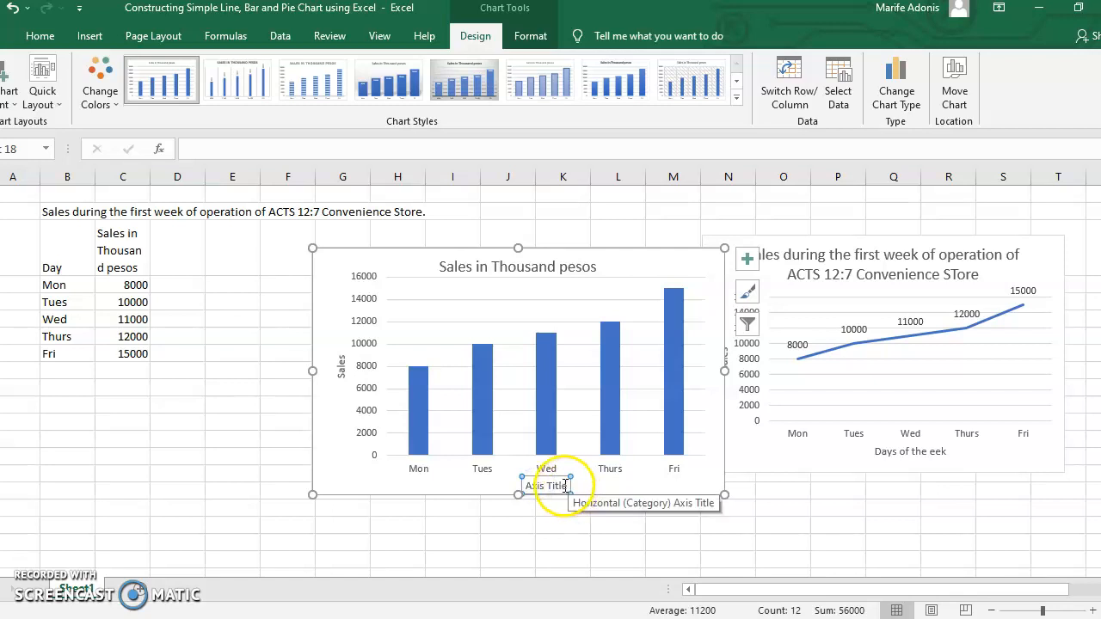
{"action": "left_click", "coordinate": [564, 486]}
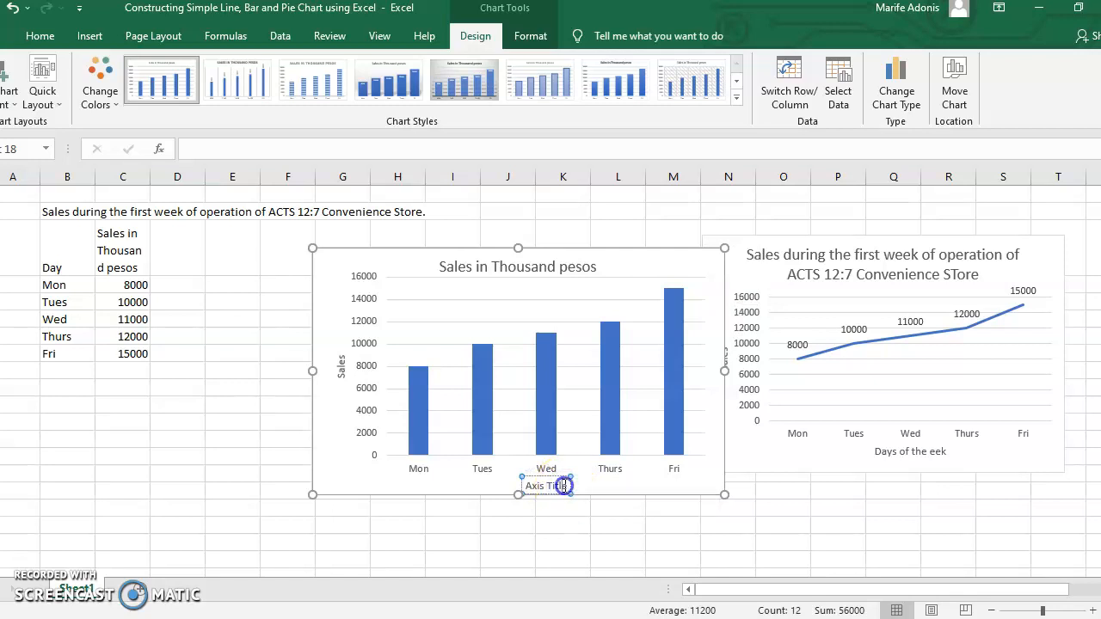
{"action": "double_click", "coordinate": [564, 486]}
{"action": "key", "text": "BackSpace"}
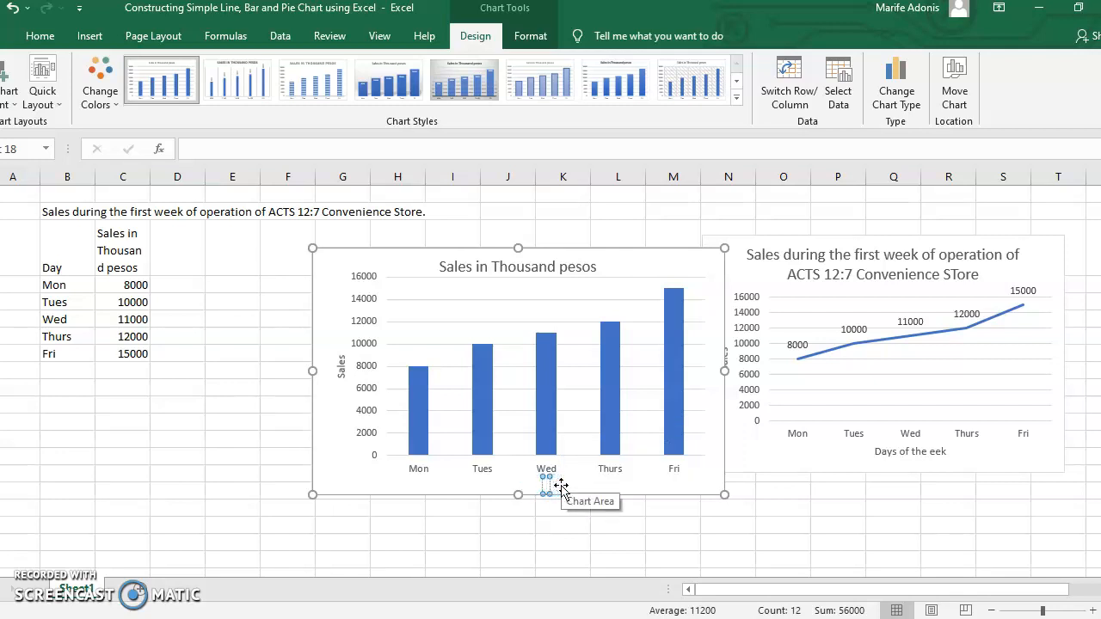
{"action": "type", "text": "Days of the week"}
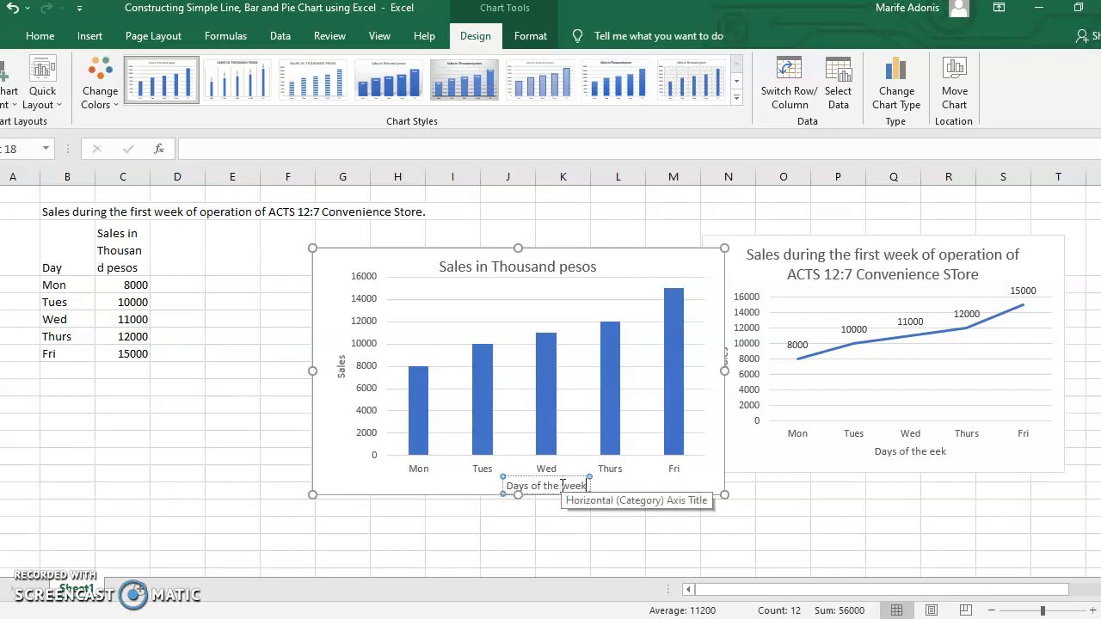
Step: Change the column chart's title to "Sales during the first week of operation of ACTS 12:7 Convenience Store"
{"action": "left_click", "coordinate": [595, 267]}
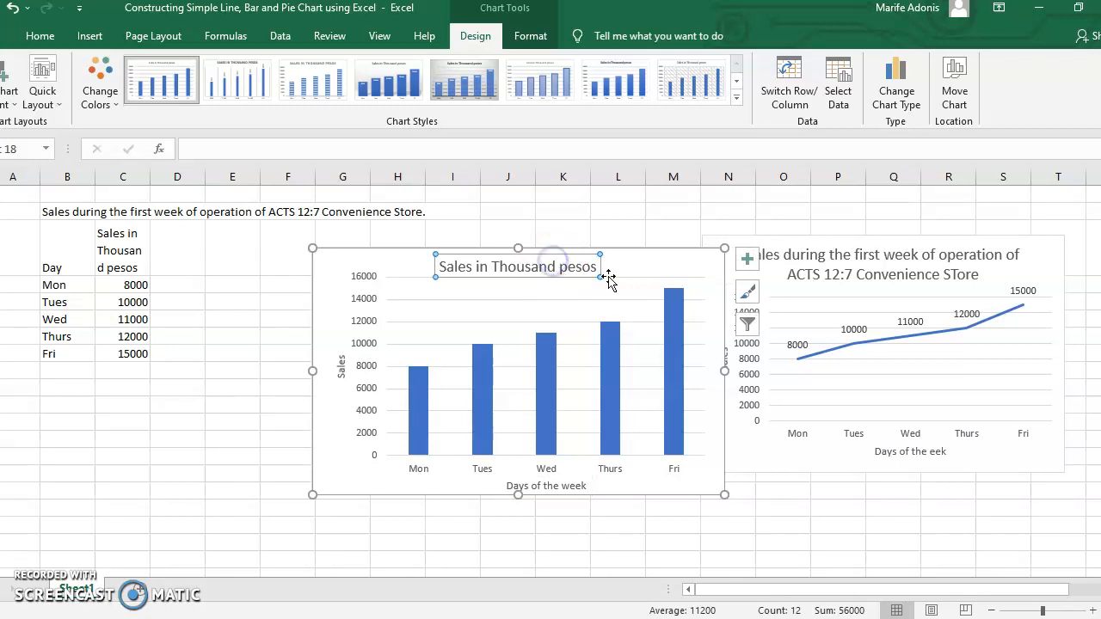
{"action": "left_click", "coordinate": [597, 267]}
{"action": "key", "text": "BackSpace"}
{"action": "key", "text": "BackSpace"}
{"action": "key", "text": "BackSpace"}
{"action": "key", "text": "BackSpace"}
{"action": "key", "text": "BackSpace"}
{"action": "key", "text": "BackSpace"}
{"action": "key", "text": "BackSpace"}
{"action": "key", "text": "BackSpace"}
{"action": "key", "text": "BackSpace"}
{"action": "key", "text": "BackSpace"}
{"action": "key", "text": "BackSpace"}
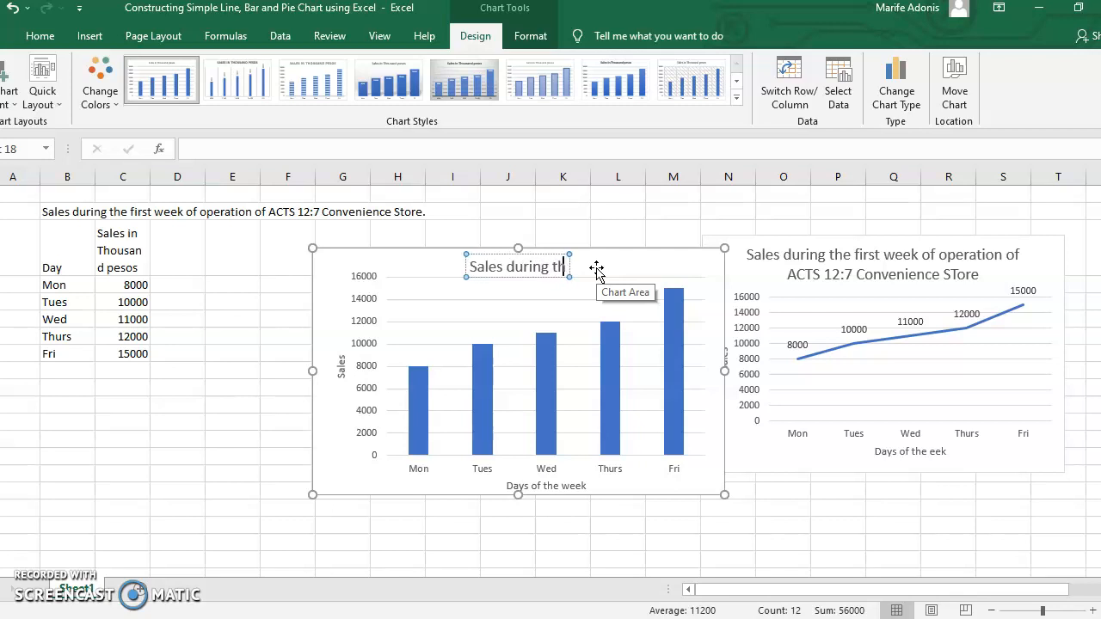
{"action": "type", "text": "f"}
{"action": "left_click", "coordinate": [596, 271]}
{"action": "type", "text": "rst wee"}
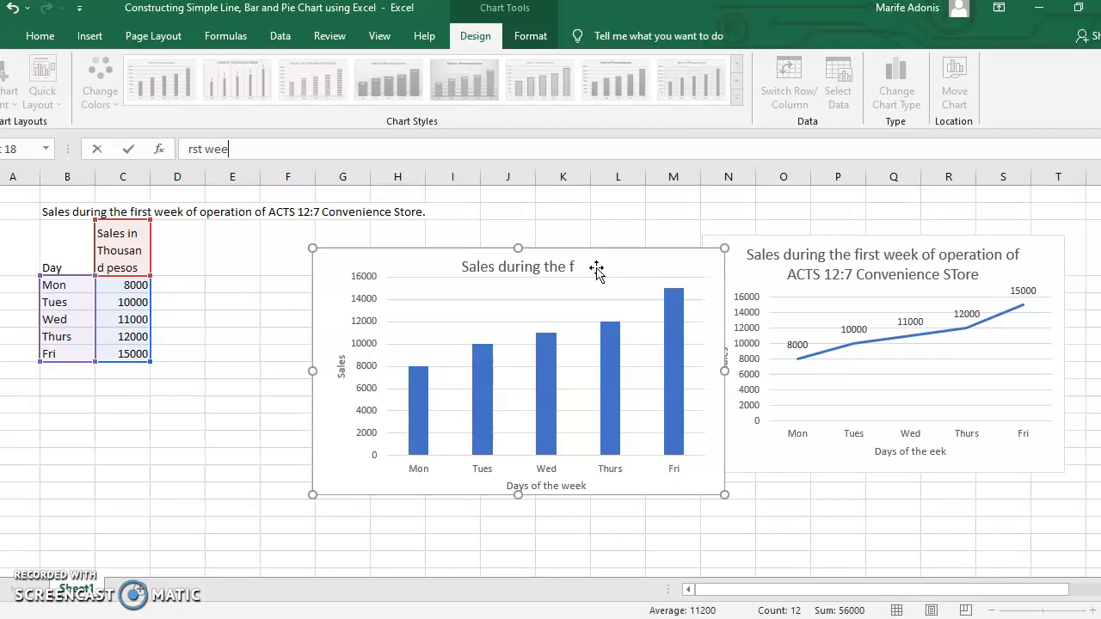
{"action": "left_click", "coordinate": [578, 267]}
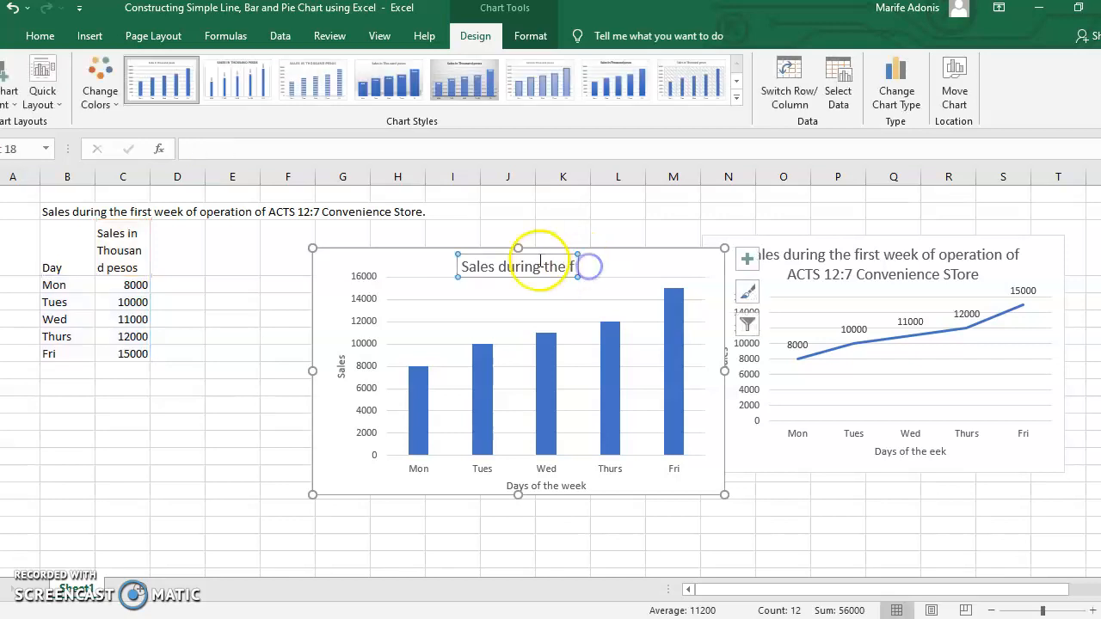
{"action": "left_click", "coordinate": [575, 266]}
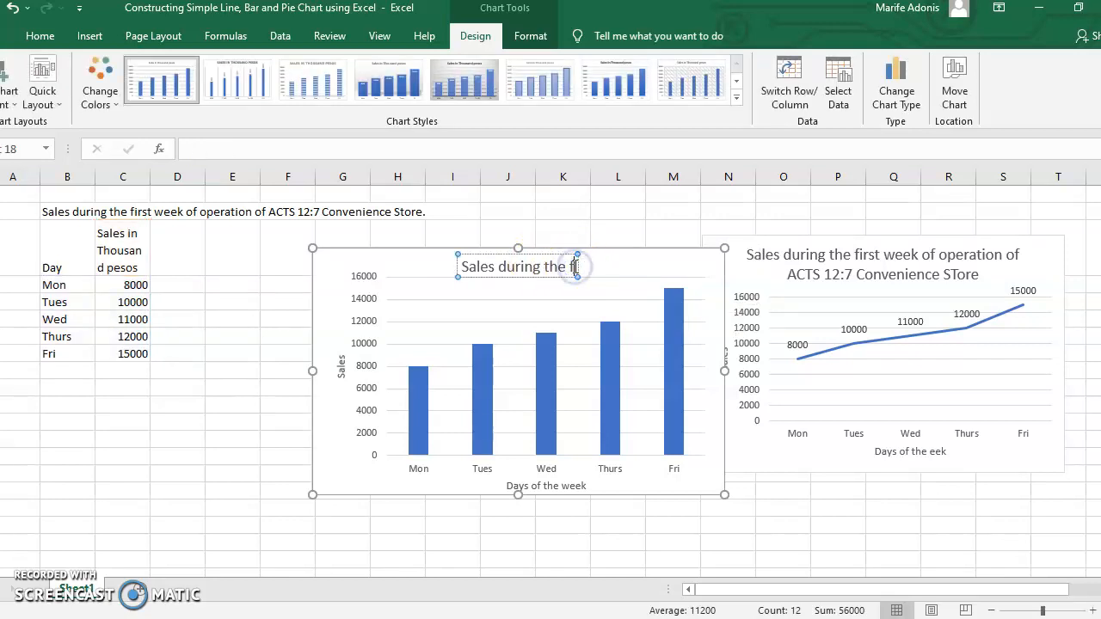
{"action": "type", "text": "irst week of operation"}
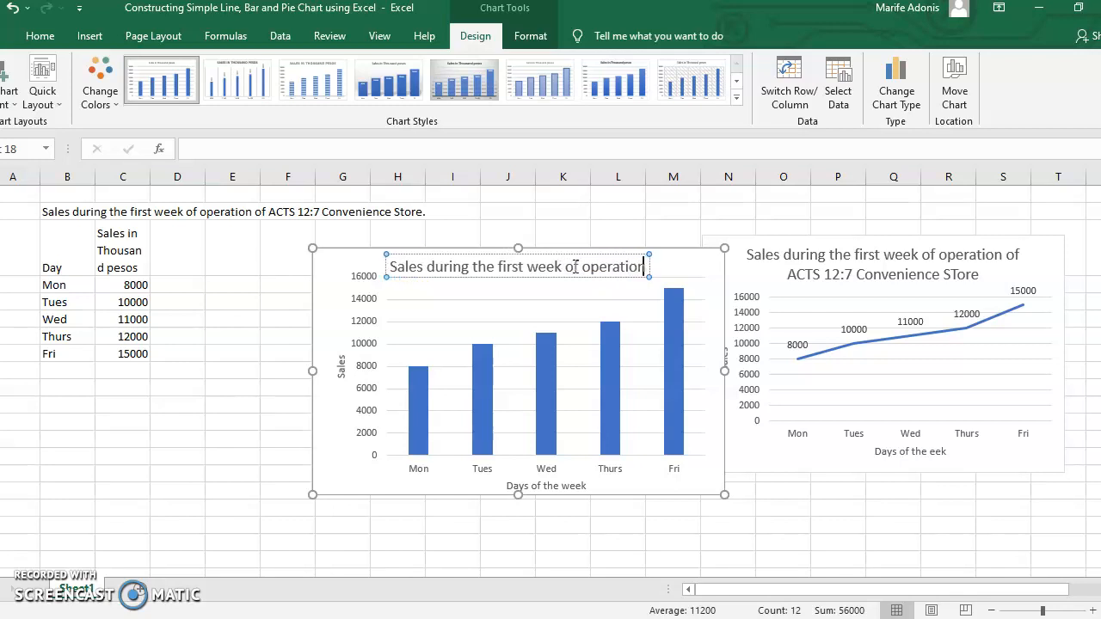
{"action": "type", "text": " of"}
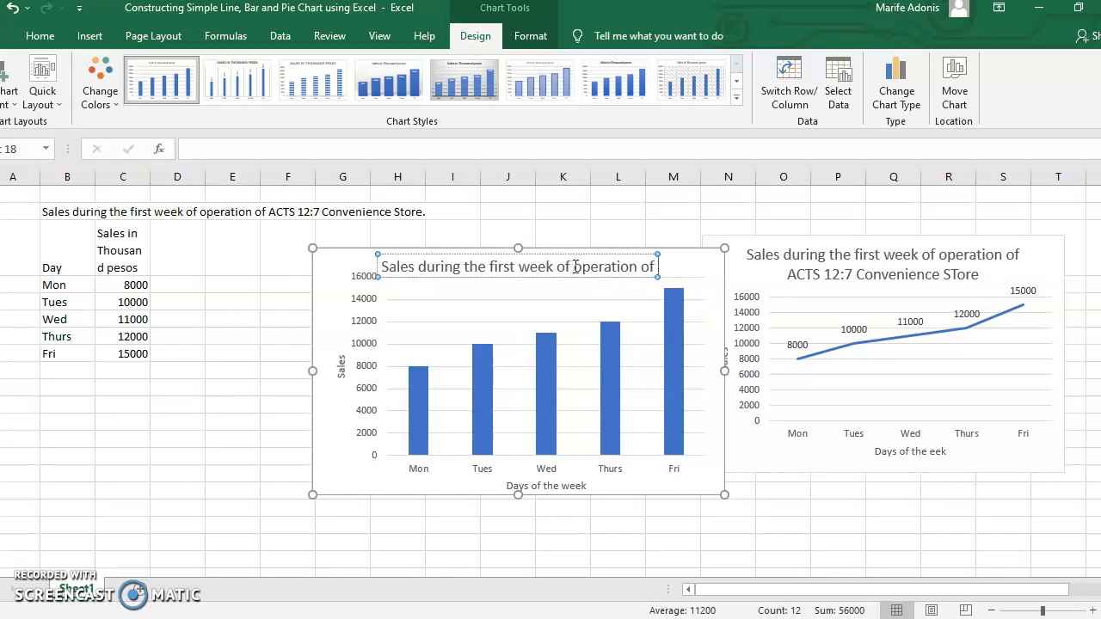
{"action": "type", "text": " AC"}
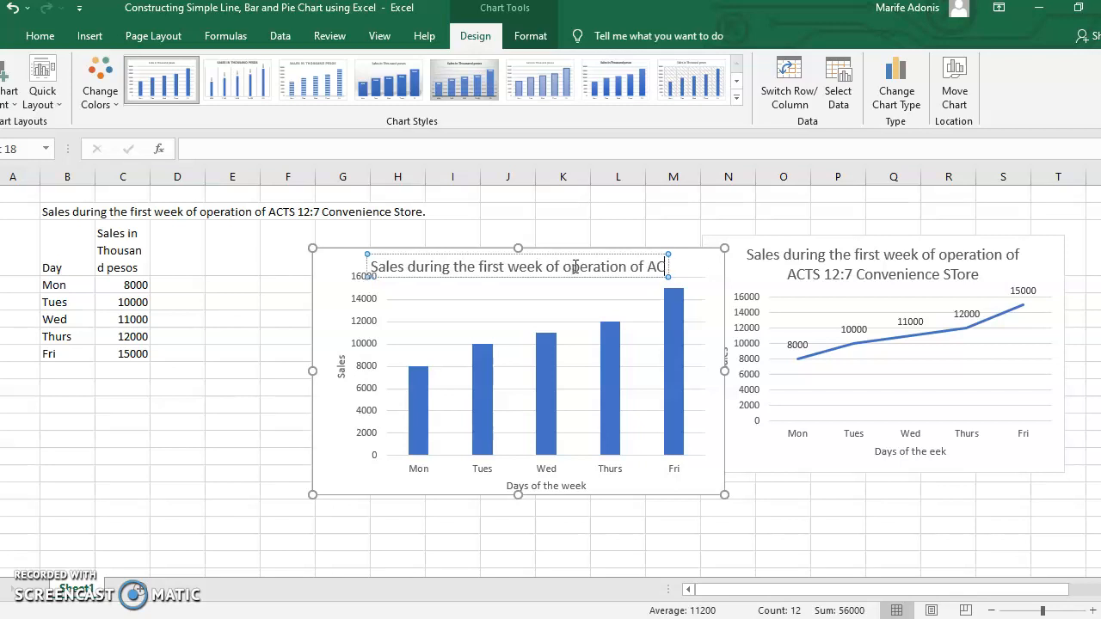
{"action": "type", "text": "TS 12:7 Convenience"}
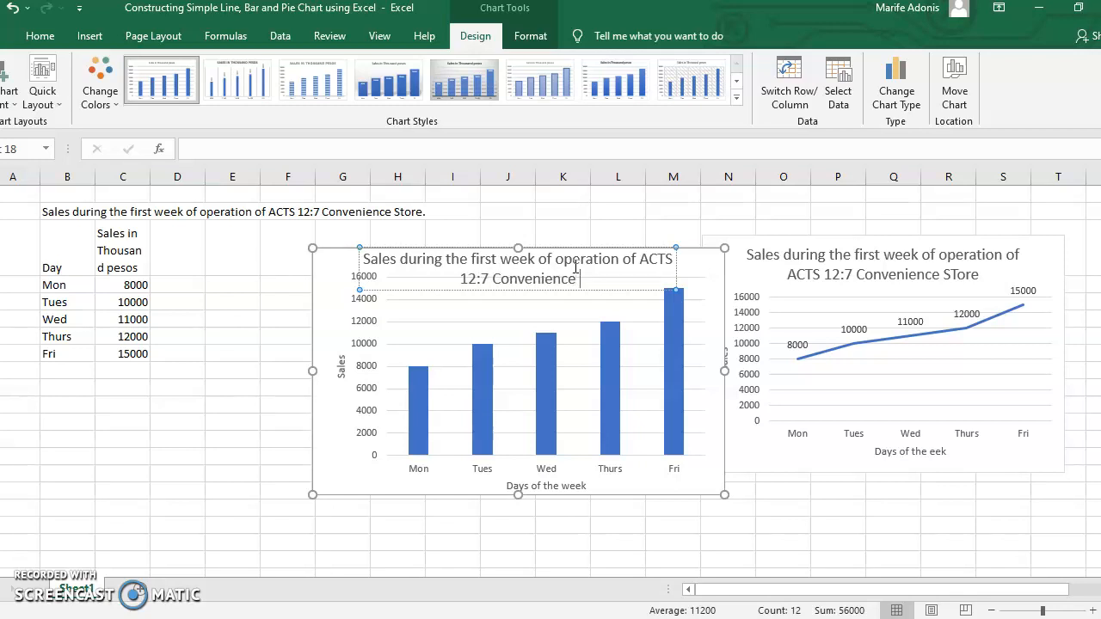
{"action": "type", "text": "re"}
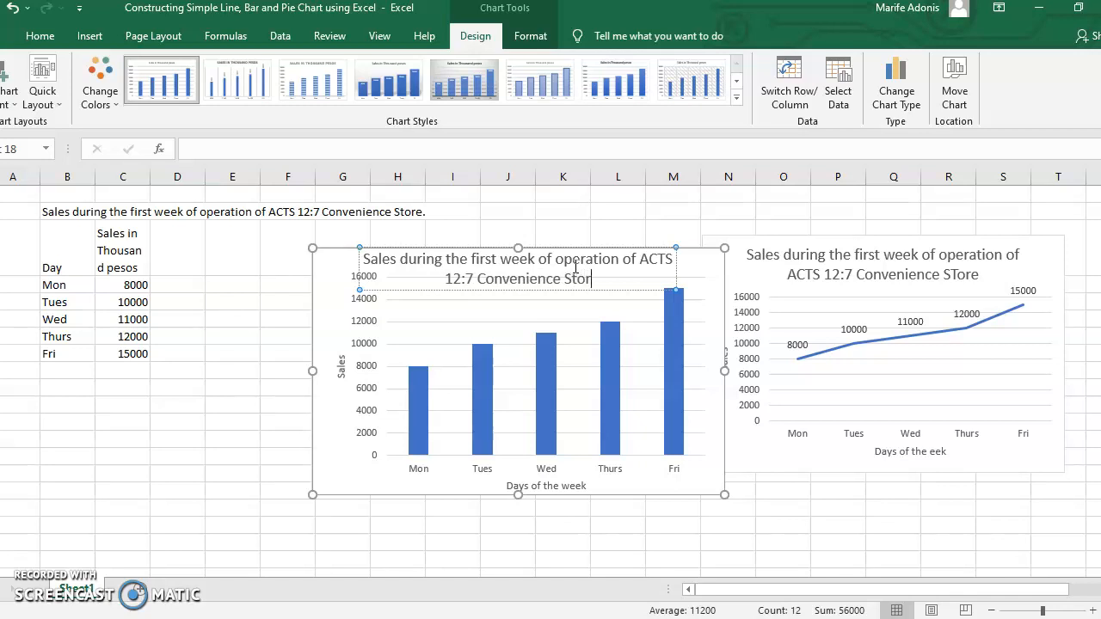
{"action": "left_click", "coordinate": [491, 521]}
Step: Narrow the column chart from both sides and move it down over columns J to P, away from the data table
{"action": "left_click", "coordinate": [535, 422]}
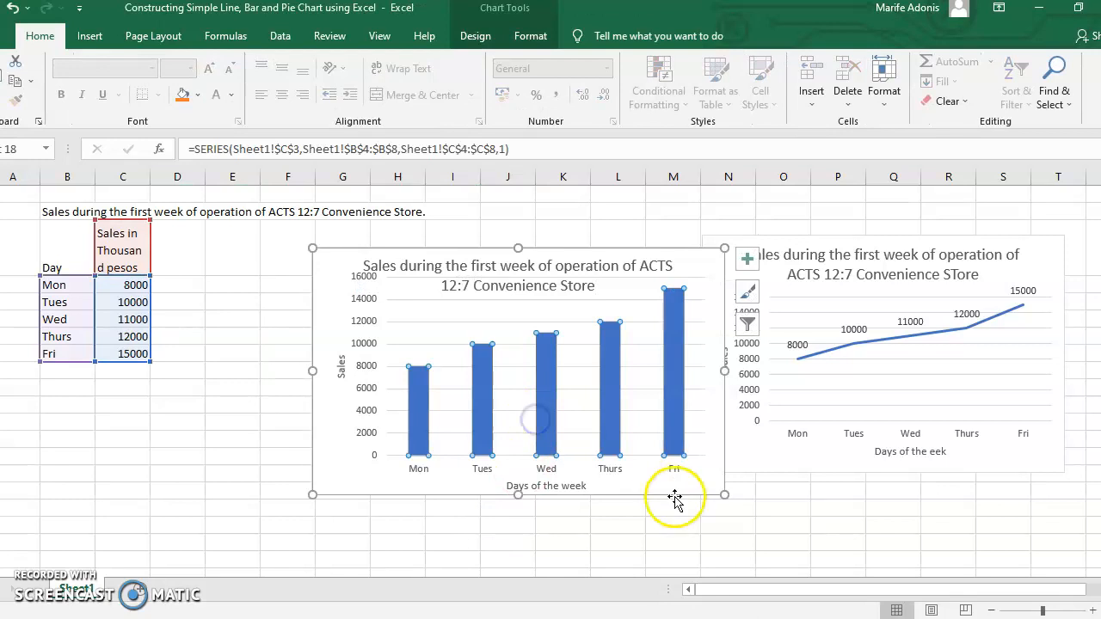
{"action": "left_click_drag", "start_coordinate": [724, 371], "coordinate": [672, 372]}
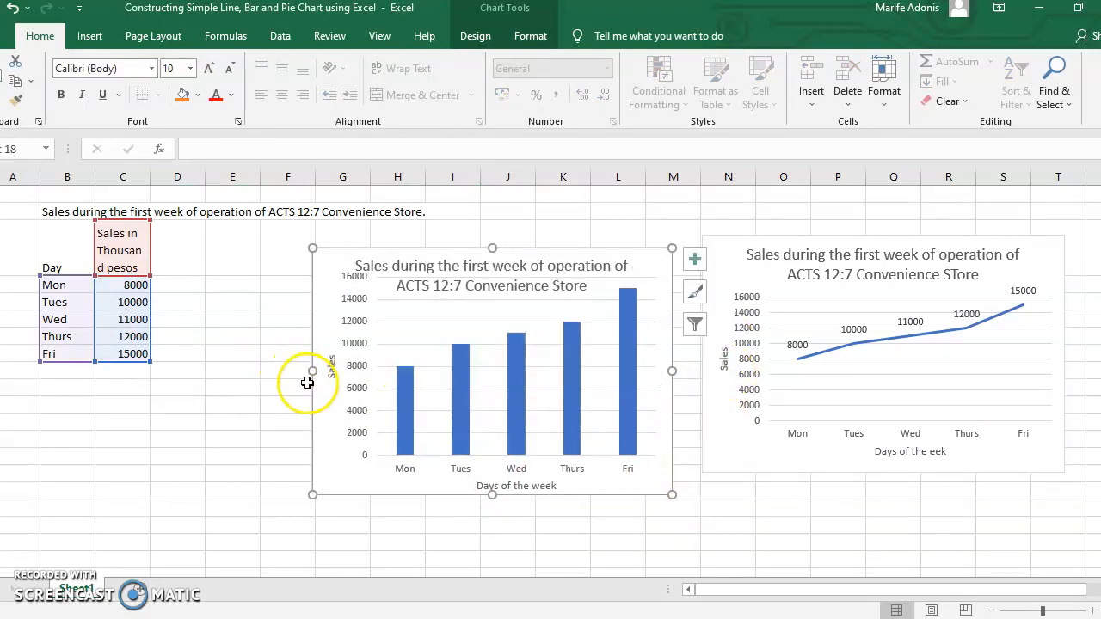
{"action": "left_click_drag", "start_coordinate": [312, 371], "coordinate": [330, 365]}
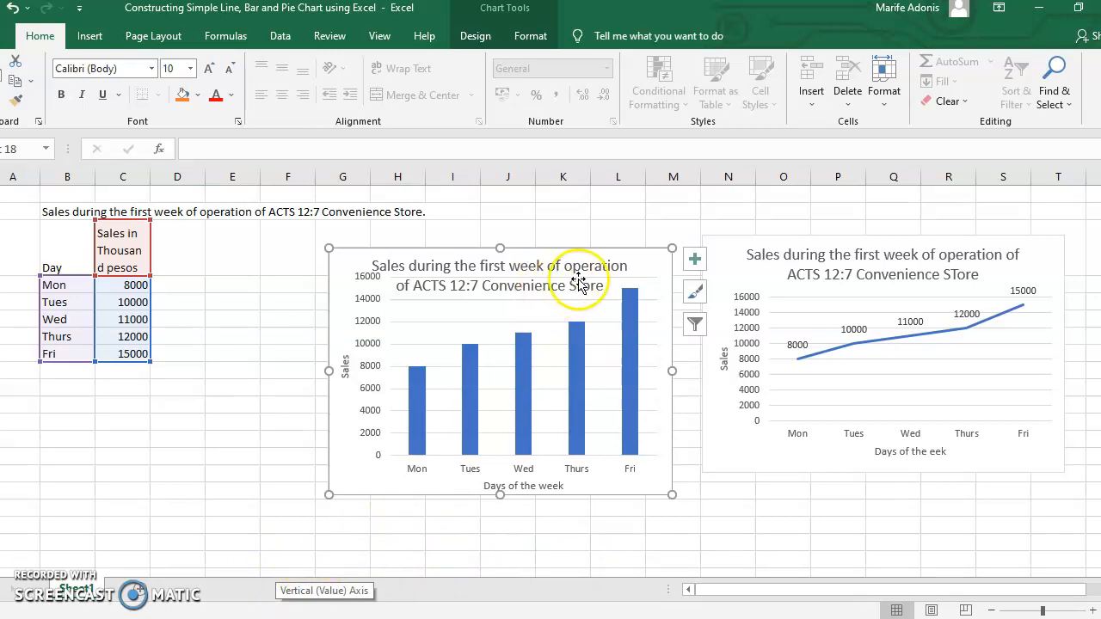
{"action": "left_click_drag", "start_coordinate": [645, 265], "coordinate": [815, 362]}
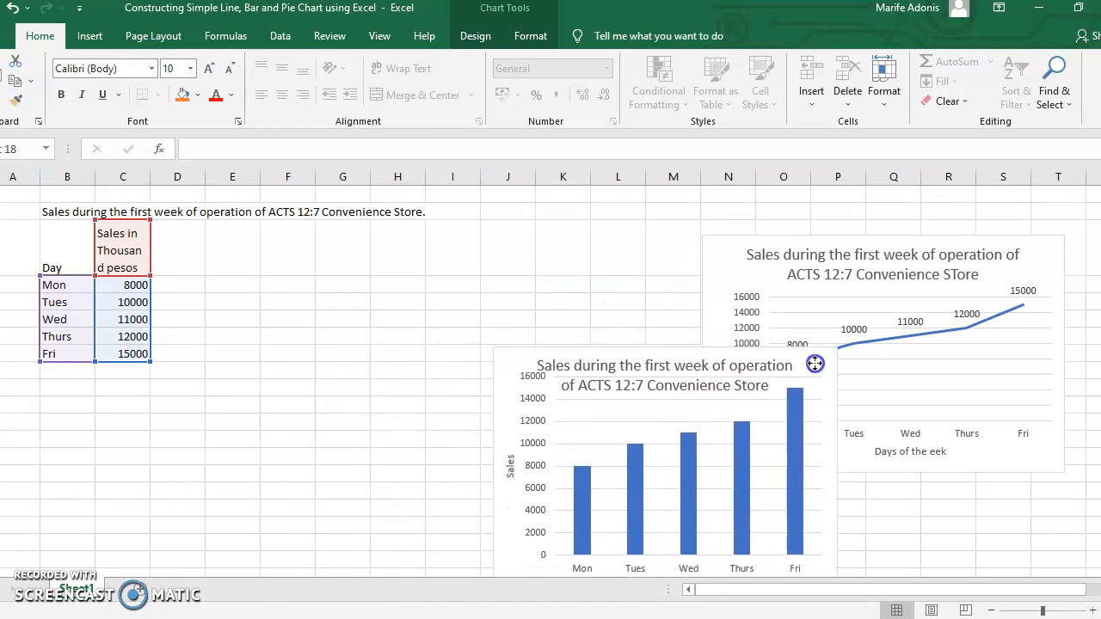
{"action": "left_click", "coordinate": [360, 402]}
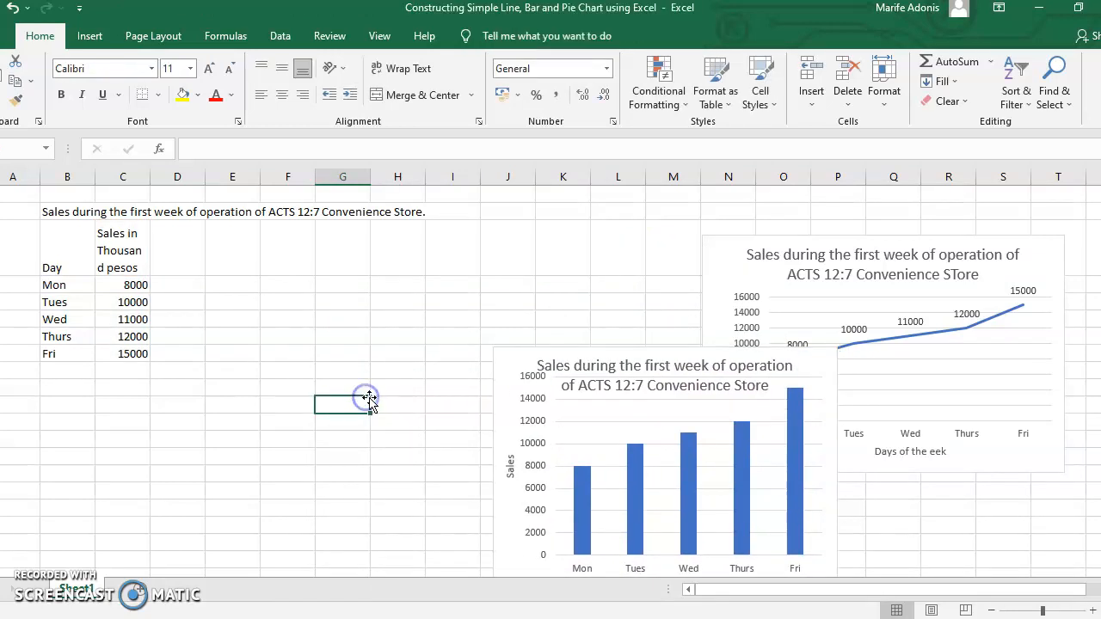
Step: Insert a 2-D pie chart from the Day and Sales table, including its header row
{"action": "left_click", "coordinate": [65, 229]}
{"action": "left_click", "coordinate": [193, 246]}
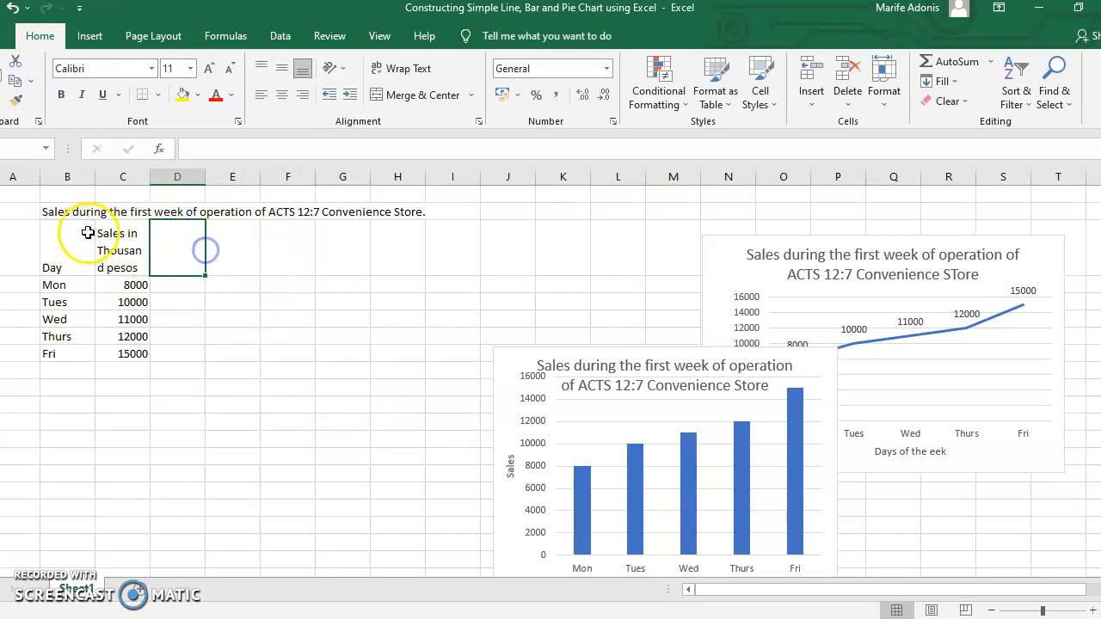
{"action": "left_click_drag", "start_coordinate": [64, 237], "coordinate": [123, 355]}
{"action": "left_click", "coordinate": [89, 36]}
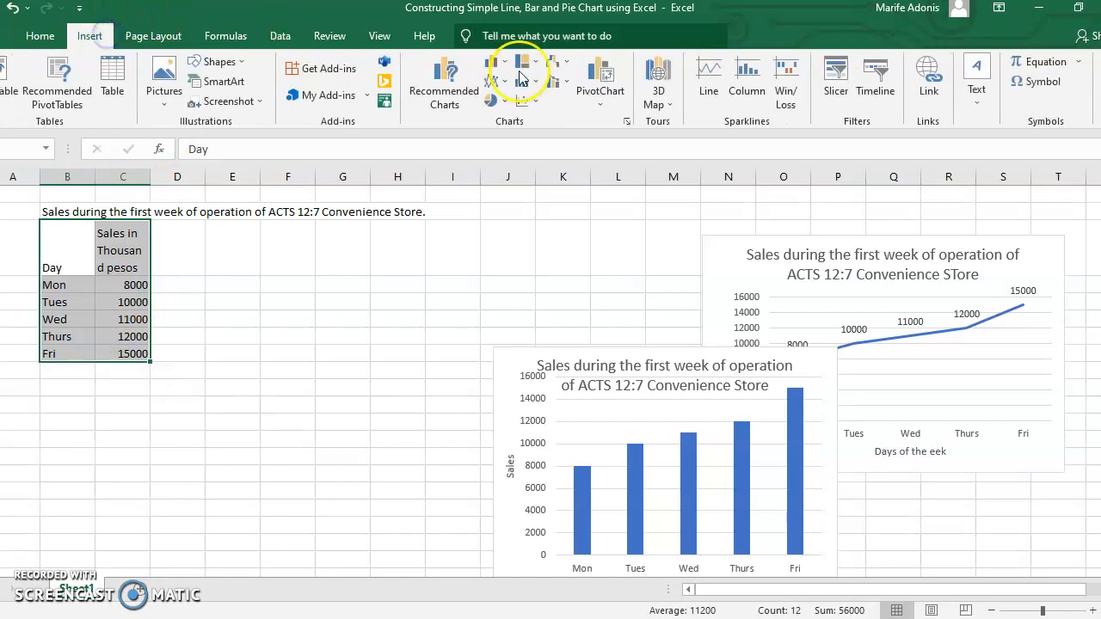
{"action": "left_click", "coordinate": [496, 101]}
{"action": "left_click", "coordinate": [506, 155]}
{"action": "left_click", "coordinate": [455, 407]}
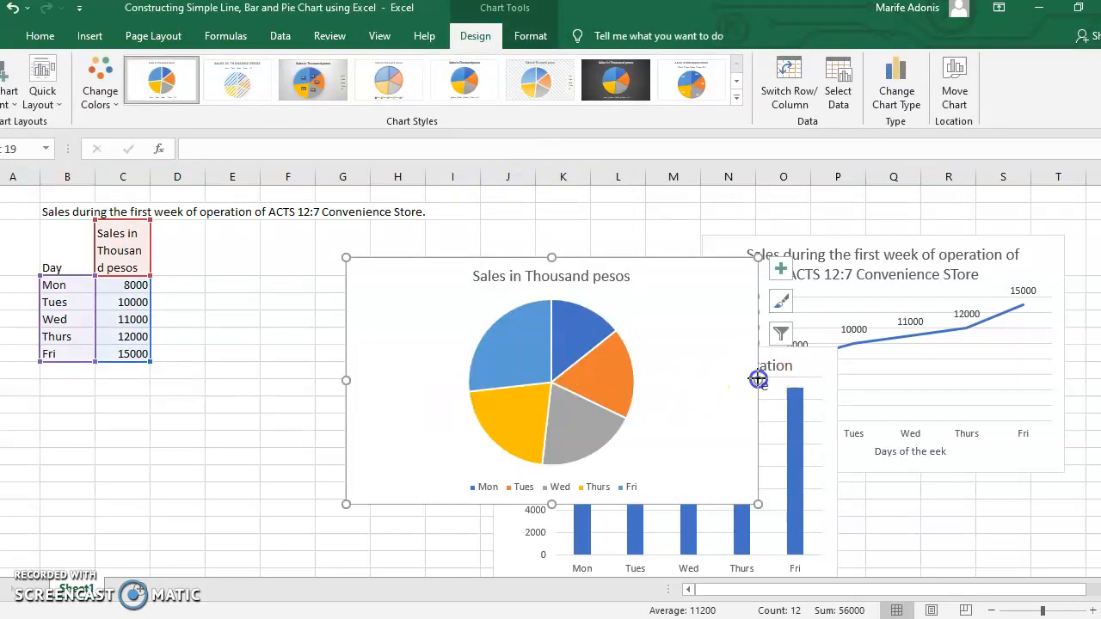
Step: Narrow the pie chart from both sides and shift its title slightly down toward the pie
{"action": "left_click_drag", "start_coordinate": [757, 379], "coordinate": [700, 381]}
{"action": "left_click_drag", "start_coordinate": [346, 380], "coordinate": [363, 380]}
{"action": "left_click_drag", "start_coordinate": [571, 272], "coordinate": [496, 262]}
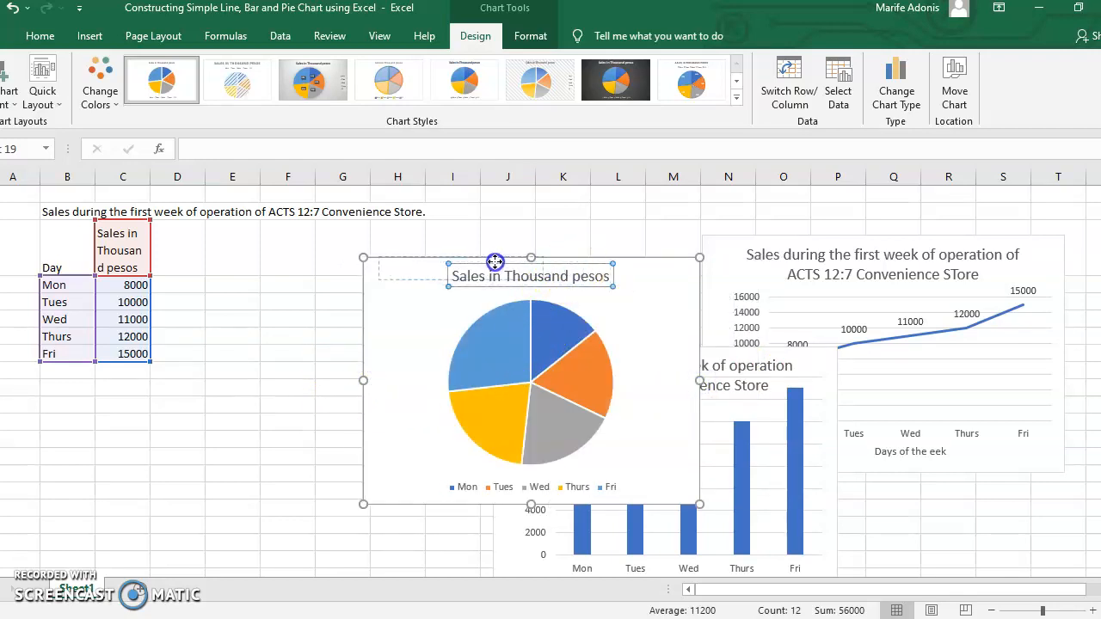
{"action": "left_click_drag", "start_coordinate": [580, 277], "coordinate": [576, 293]}
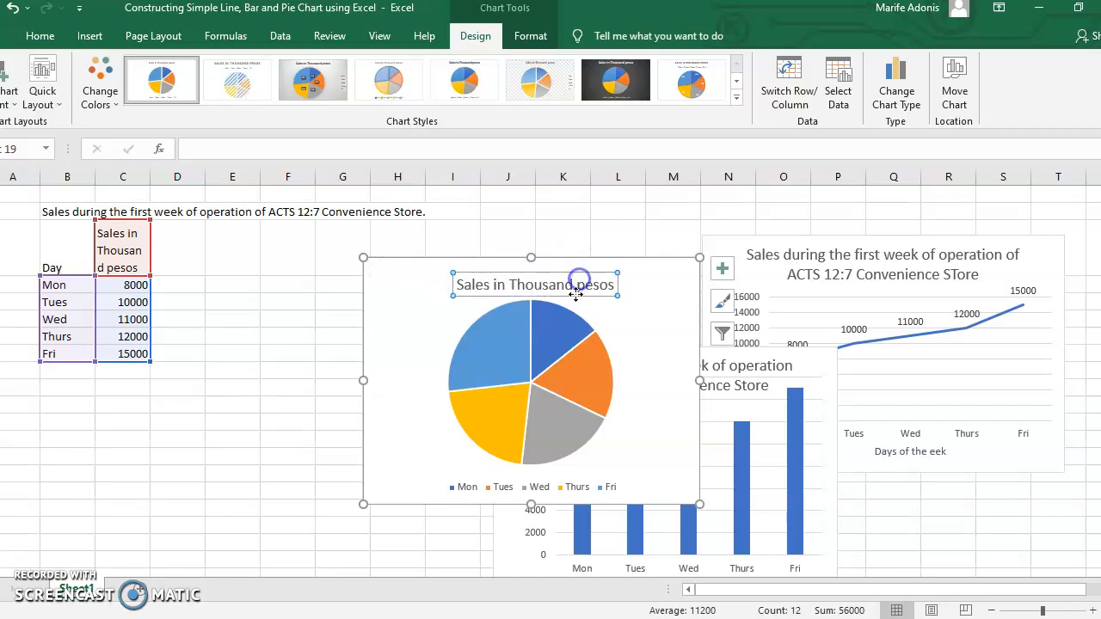
Step: Change the pie chart's title to "Sales during the first week of operation"
{"action": "left_click", "coordinate": [611, 285]}
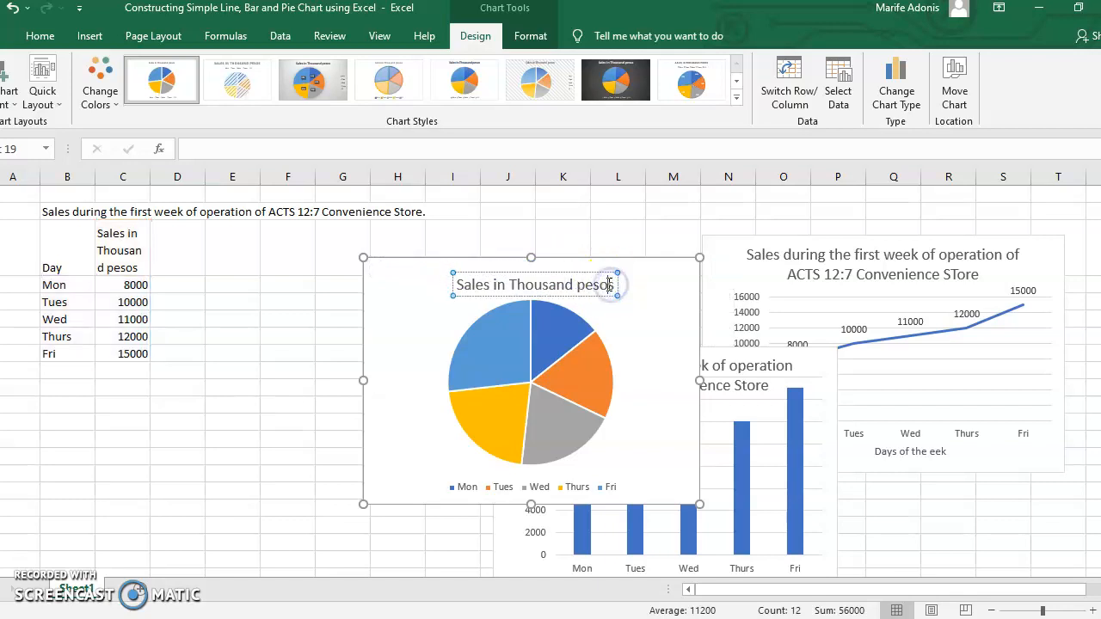
{"action": "left_click", "coordinate": [614, 284]}
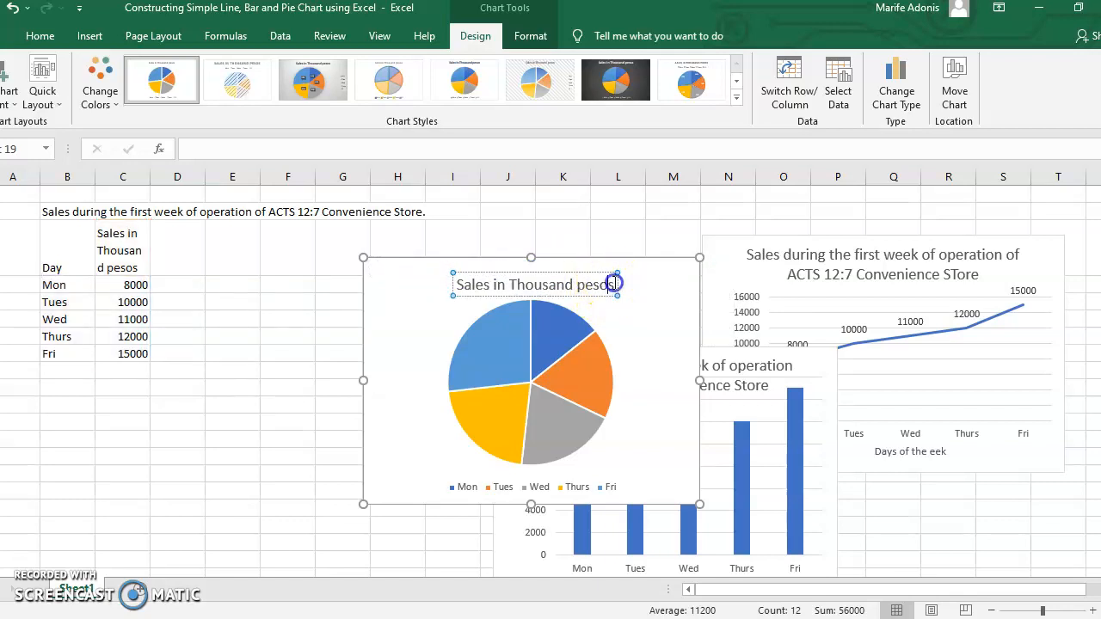
{"action": "key", "text": "BackSpace"}
{"action": "key", "text": "BackSpace"}
{"action": "key", "text": "BackSpace"}
{"action": "key", "text": "BackSpace"}
{"action": "key", "text": "BackSpace"}
{"action": "key", "text": "BackSpace"}
{"action": "key", "text": "BackSpace"}
{"action": "key", "text": "BackSpace"}
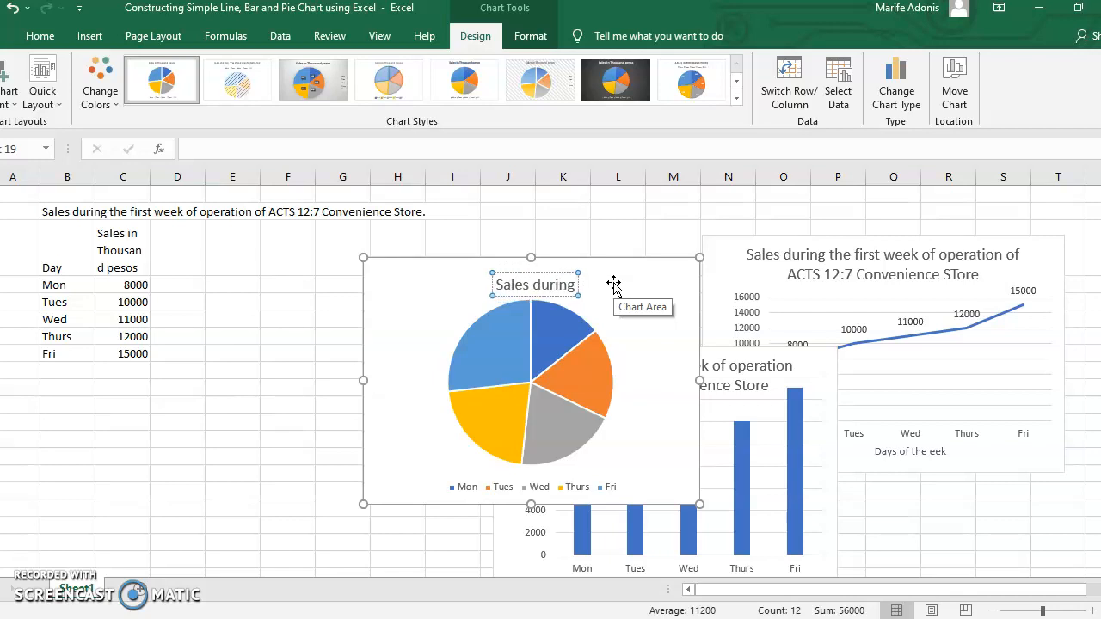
{"action": "type", "text": "firs"}
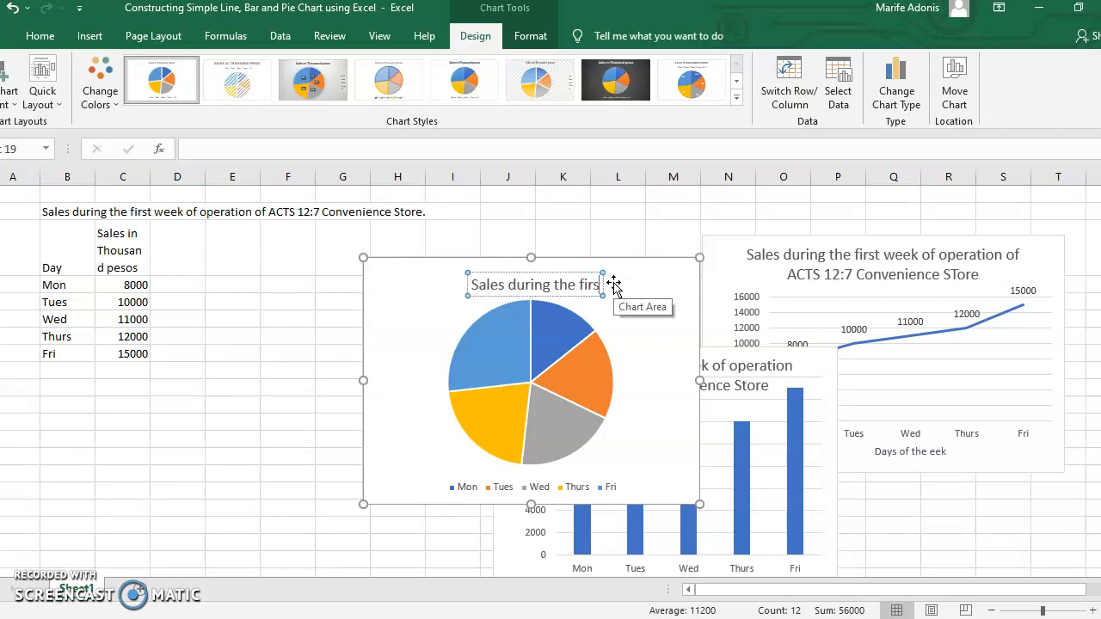
{"action": "type", "text": "t week"}
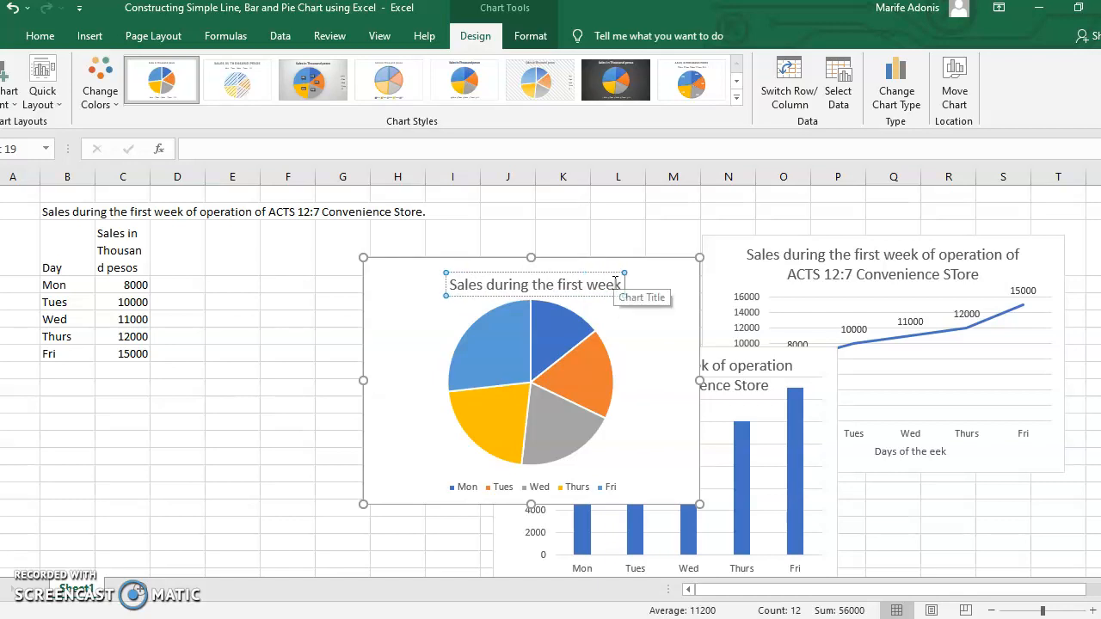
{"action": "type", "text": " of op"}
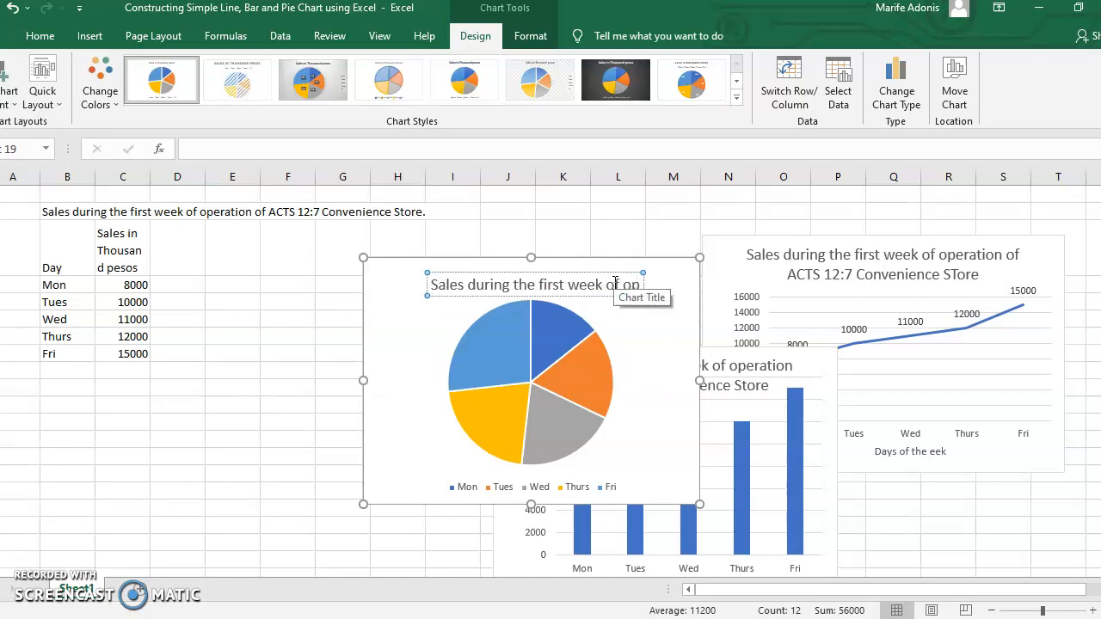
{"action": "type", "text": "eration"}
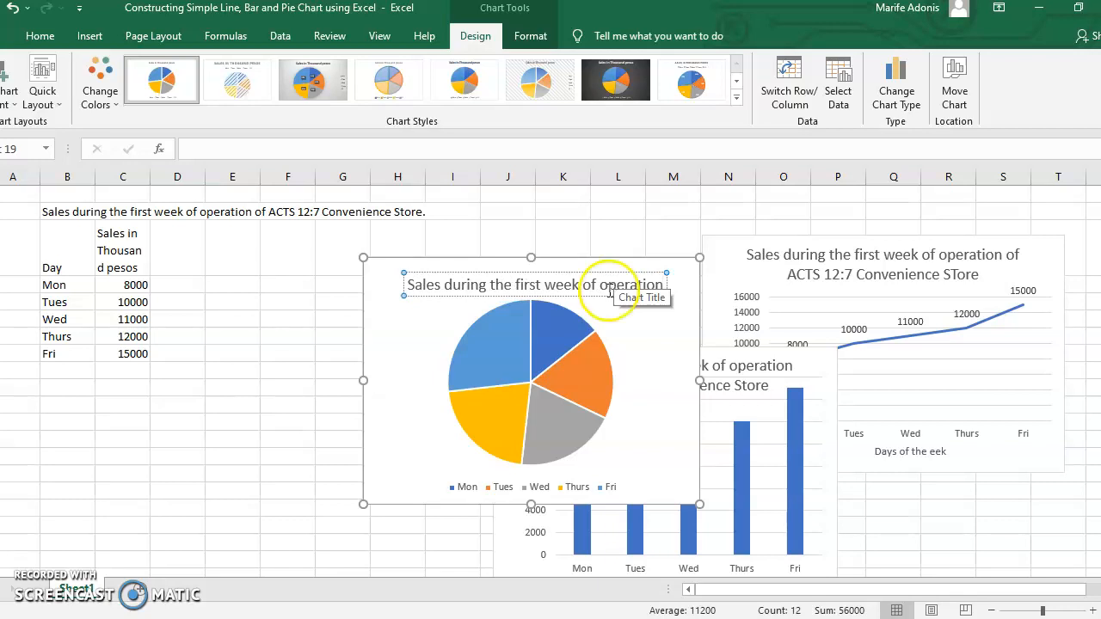
Step: Shift the pie chart's title to the chart's right edge and open the title's formatting options
{"action": "left_click", "coordinate": [646, 336]}
{"action": "left_click", "coordinate": [658, 275]}
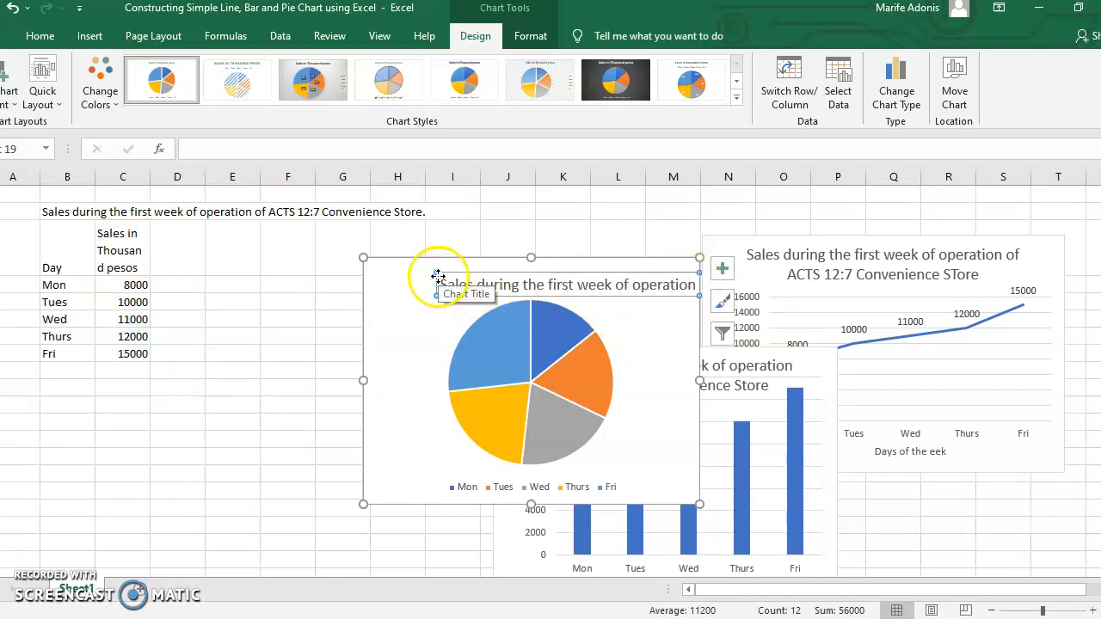
{"action": "left_click_drag", "start_coordinate": [438, 274], "coordinate": [420, 277]}
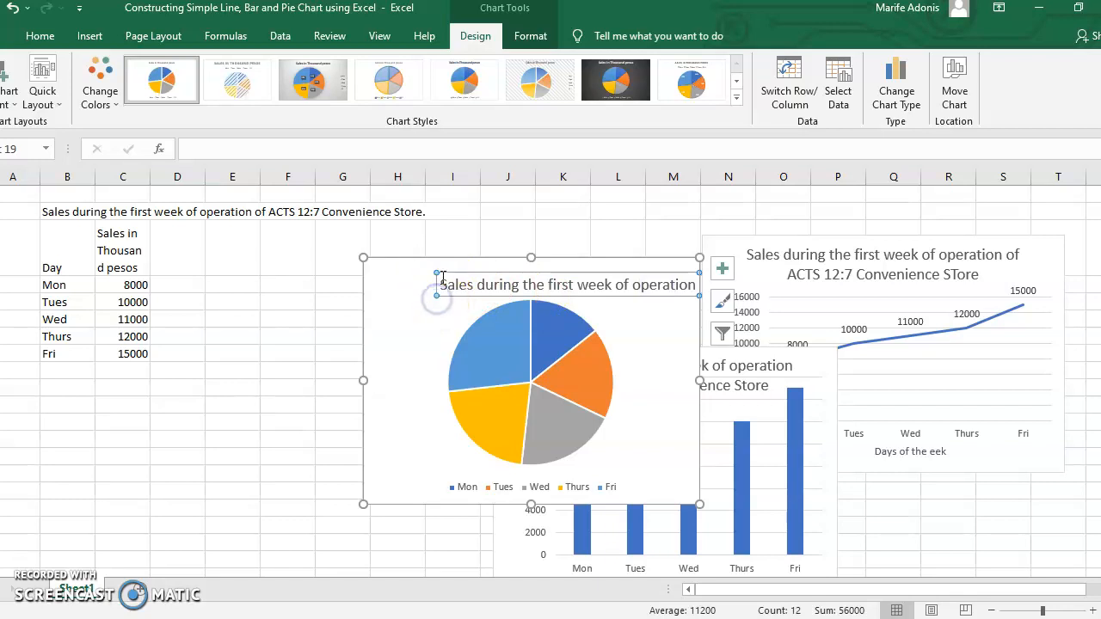
{"action": "left_click", "coordinate": [439, 274]}
{"action": "double_click", "coordinate": [439, 280]}
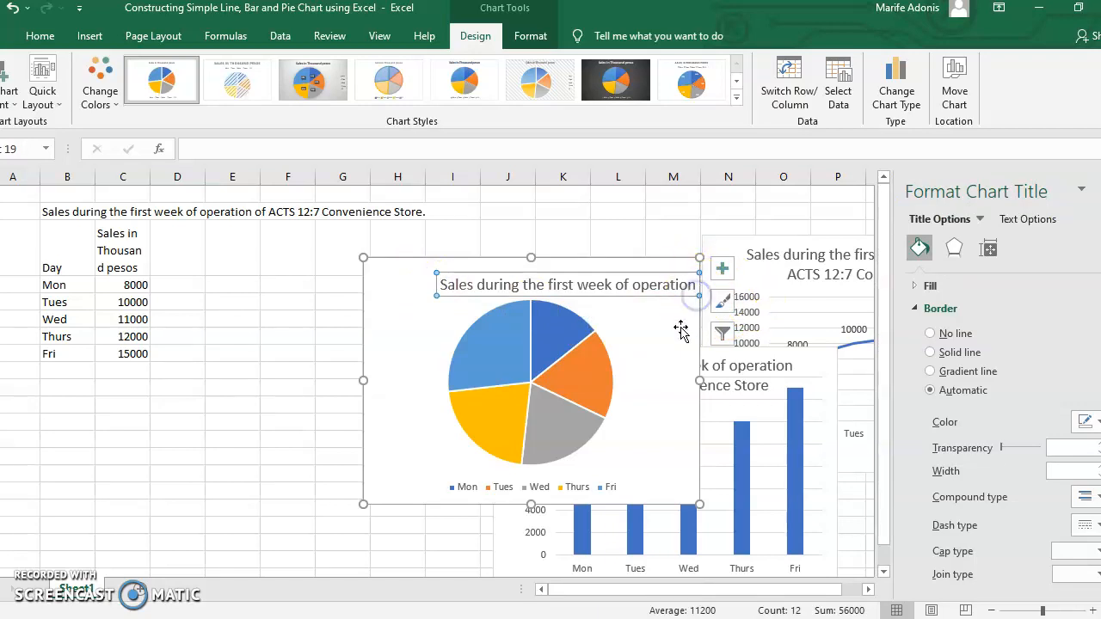
{"action": "left_click", "coordinate": [627, 379]}
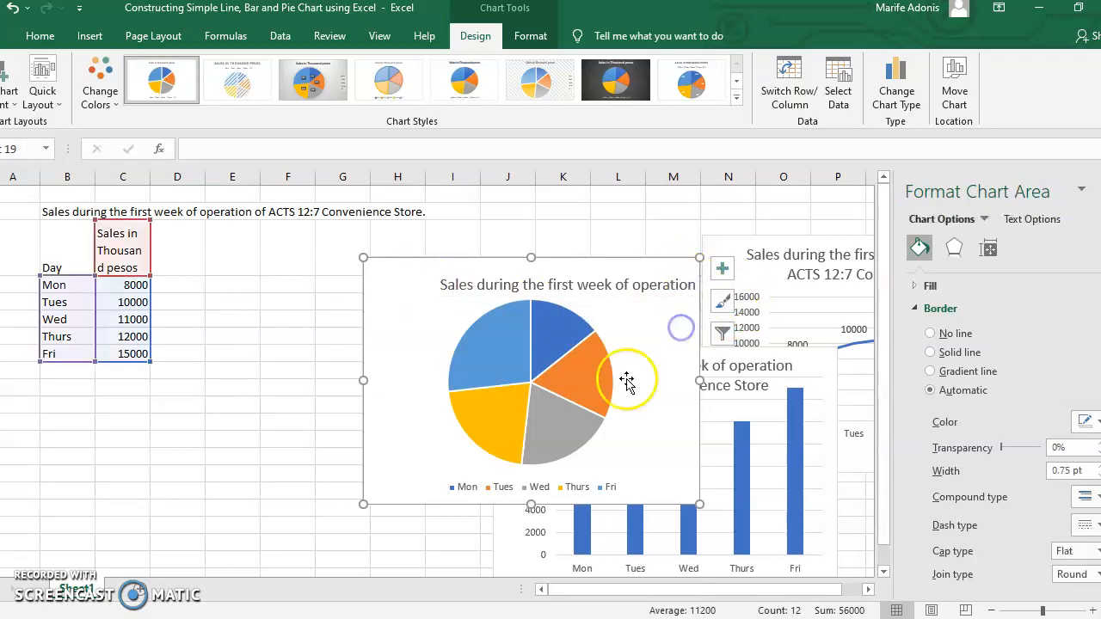
Step: Move the pie chart up and left toward the data table and add data labels to its slices
{"action": "left_click", "coordinate": [572, 392]}
{"action": "left_click_drag", "start_coordinate": [632, 266], "coordinate": [573, 238]}
{"action": "left_click", "coordinate": [639, 250]}
{"action": "left_click", "coordinate": [676, 285]}
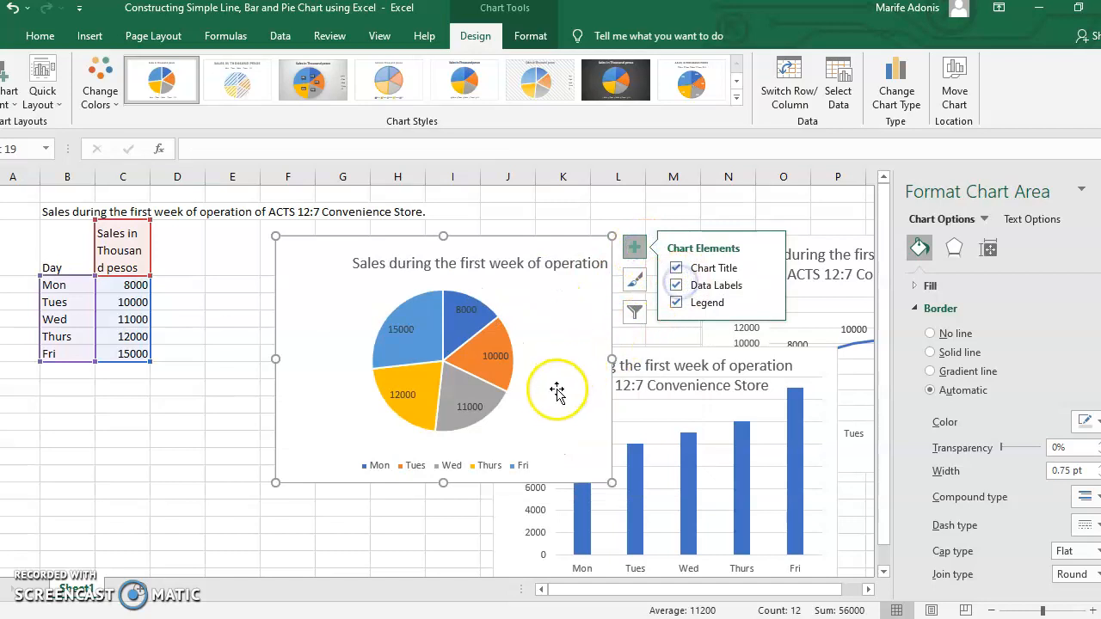
{"action": "left_click", "coordinate": [512, 430]}
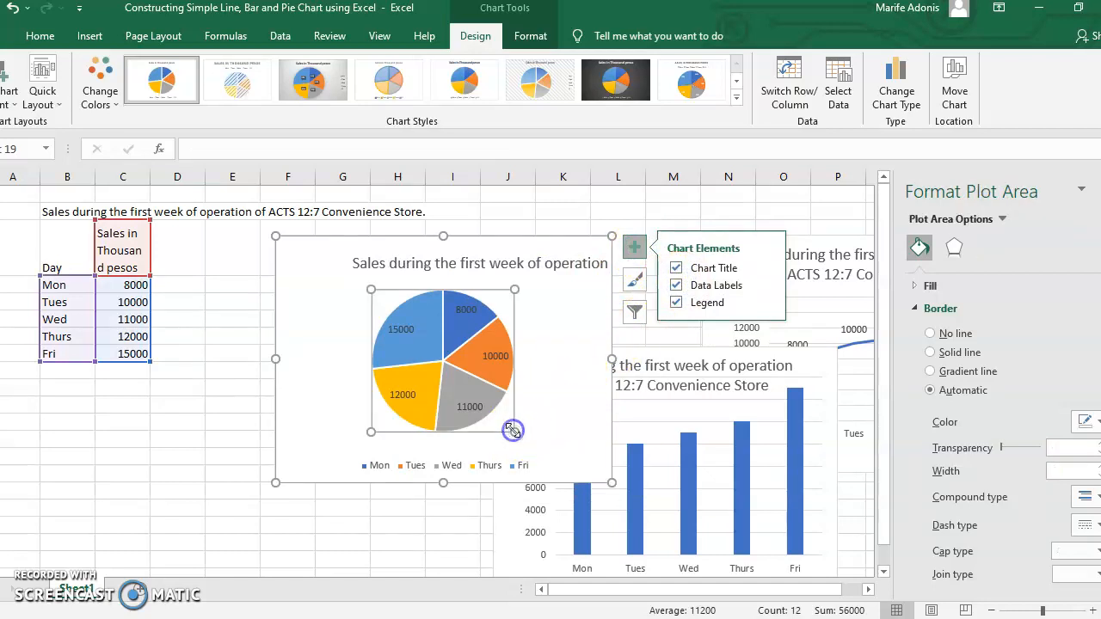
{"action": "left_click", "coordinate": [397, 502]}
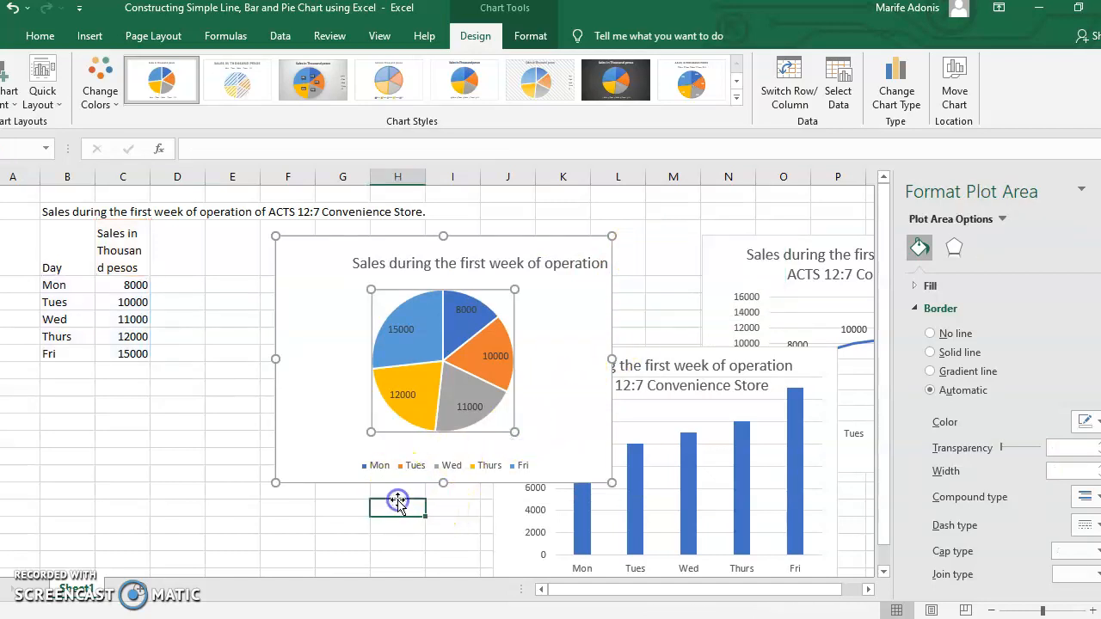
Step: Narrow the pie chart from its right side and place it beside the data table over columns D to I
{"action": "left_click", "coordinate": [595, 327]}
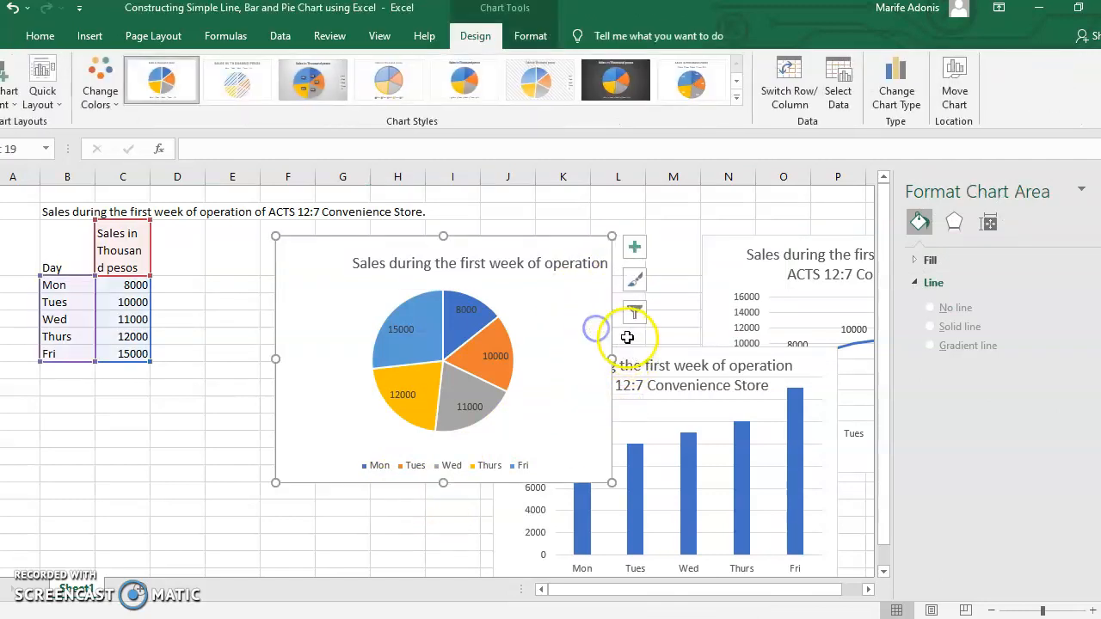
{"action": "left_click_drag", "start_coordinate": [611, 358], "coordinate": [575, 351]}
{"action": "left_click_drag", "start_coordinate": [319, 256], "coordinate": [224, 262]}
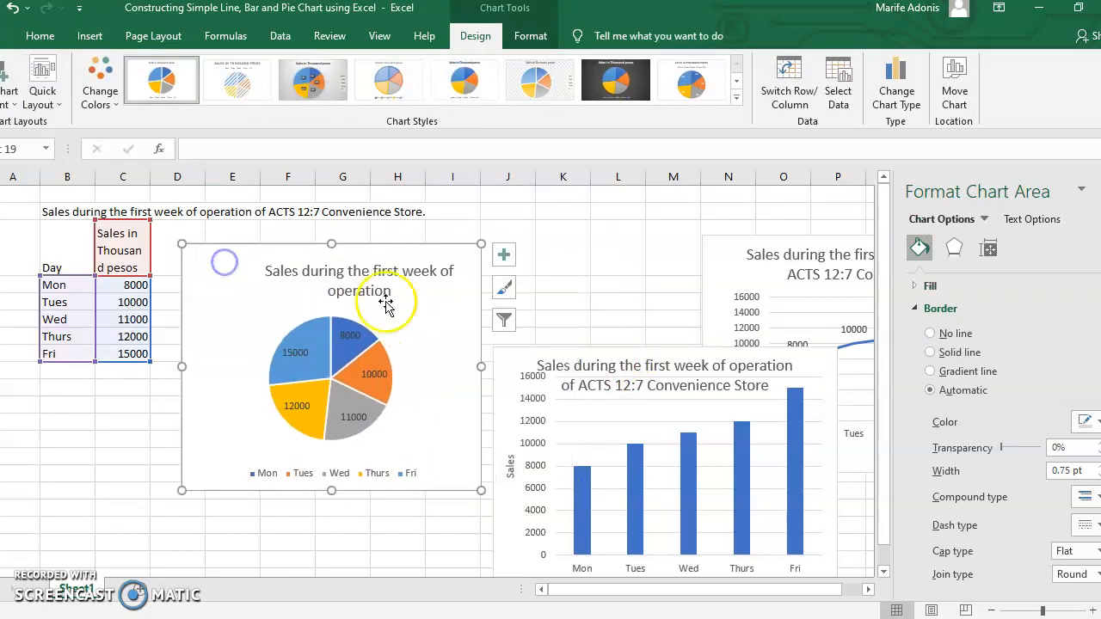
{"action": "left_click", "coordinate": [399, 529]}
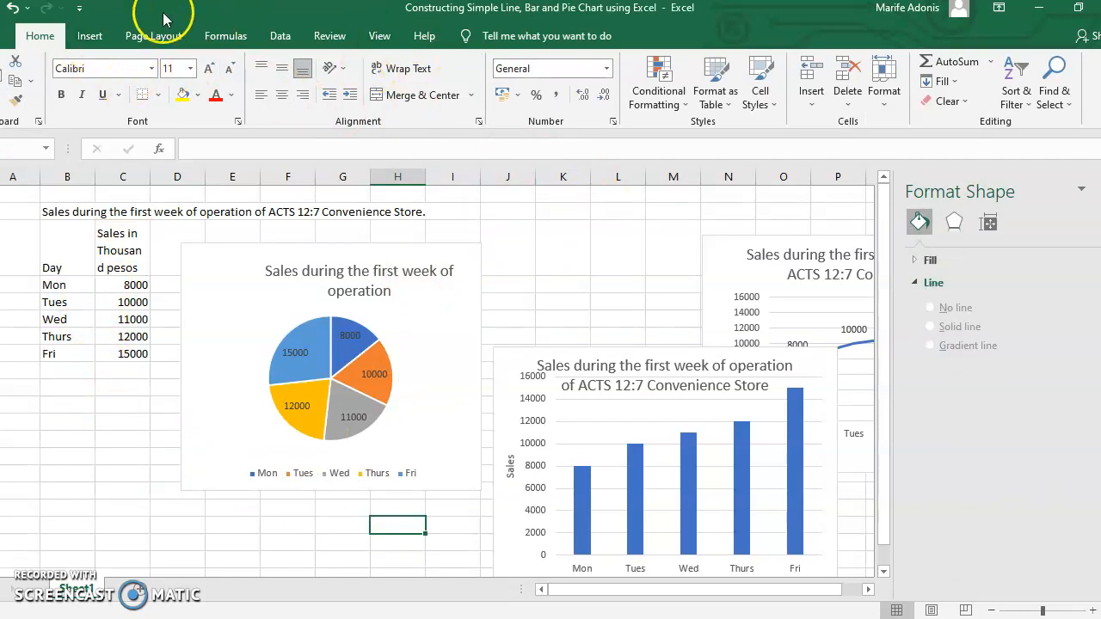
{"action": "left_click", "coordinate": [97, 35]}
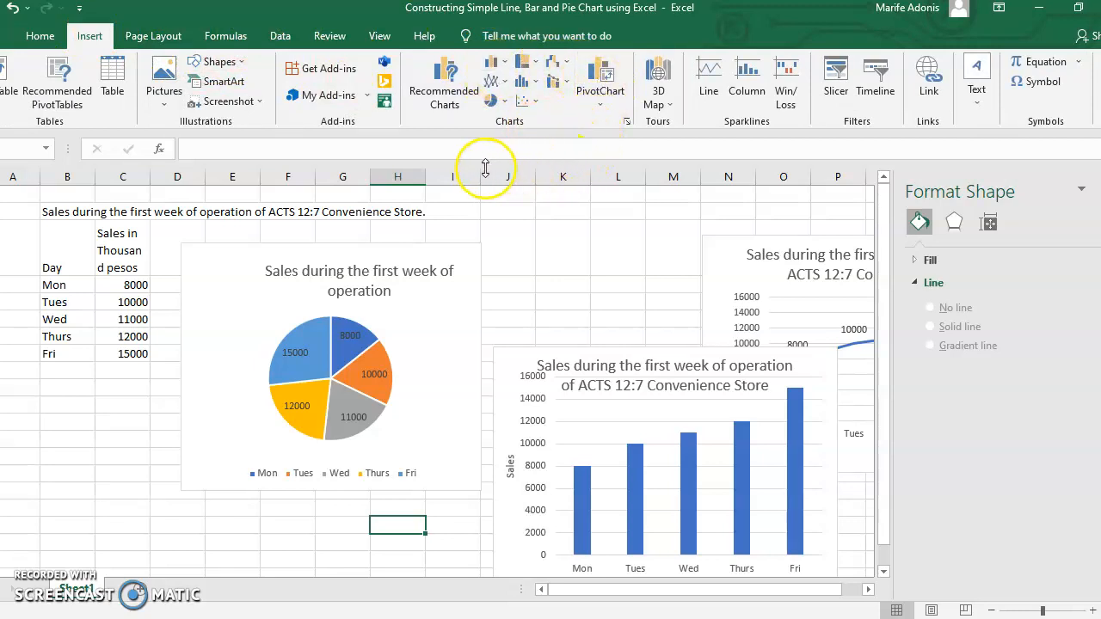
{"action": "left_click", "coordinate": [445, 100]}
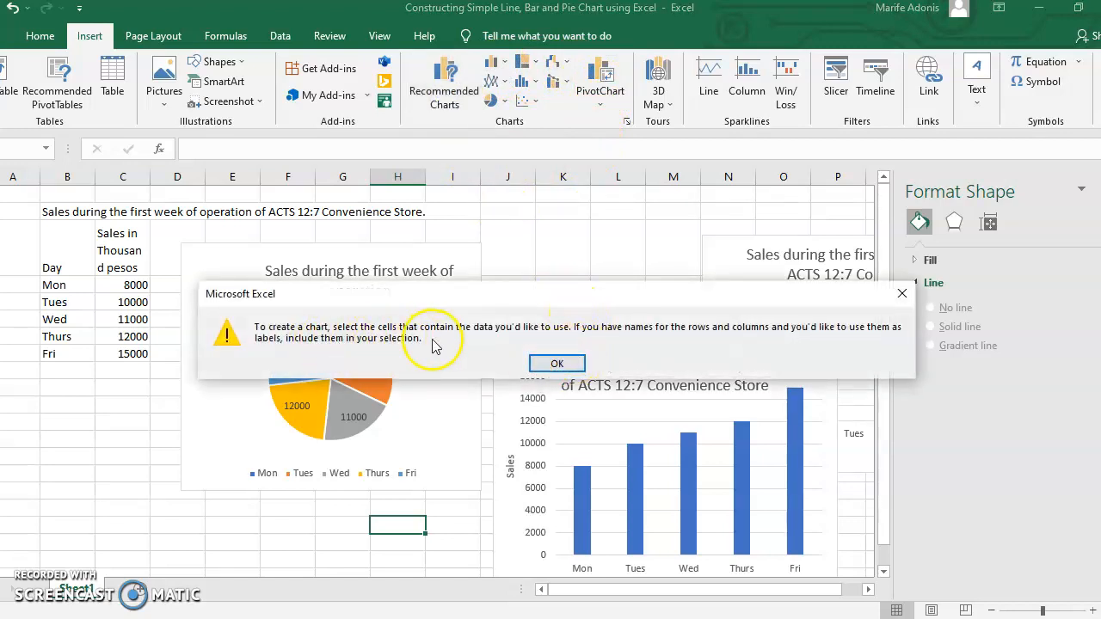
{"action": "left_click", "coordinate": [557, 364]}
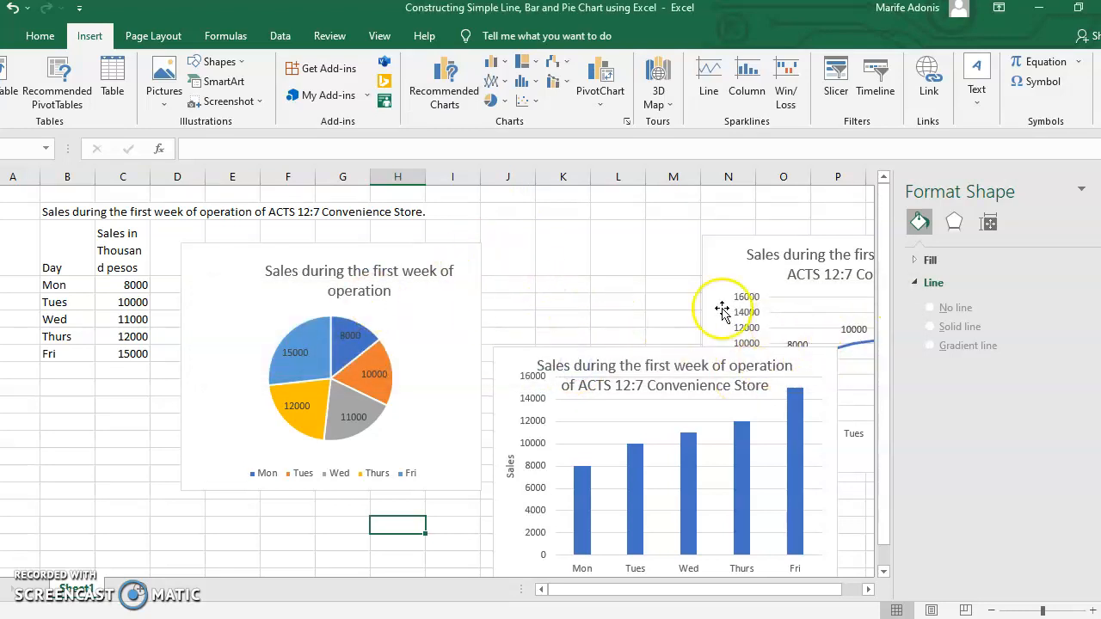
Step: Move the column chart's plot area down and left so it sits below the chart title
{"action": "scroll", "coordinate": [617, 296], "scroll_direction": "down", "scroll_amount": 3}
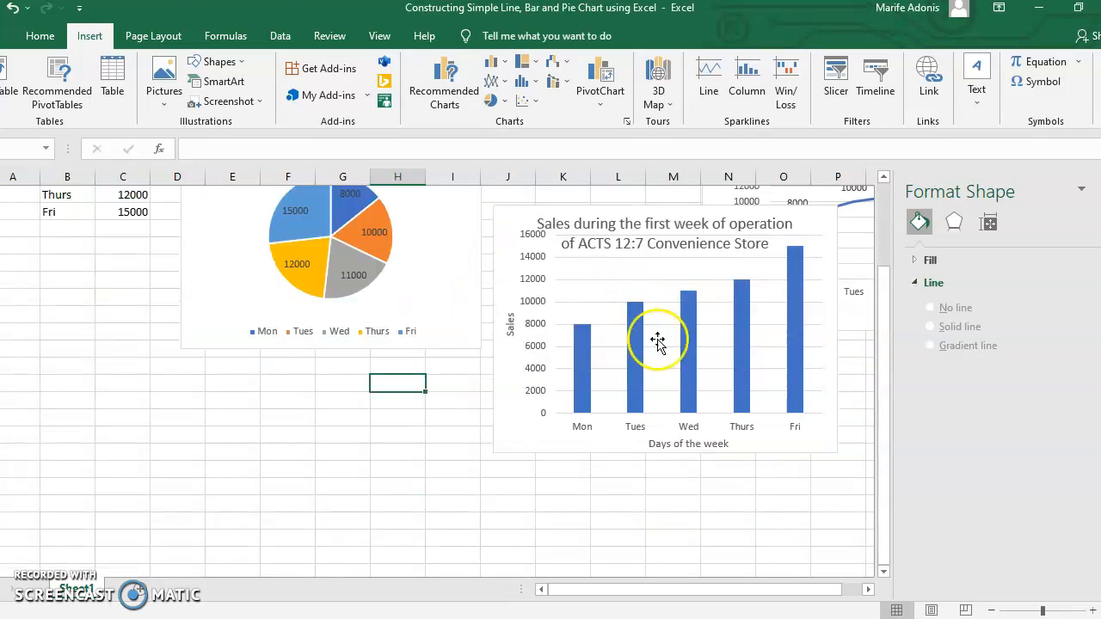
{"action": "left_click", "coordinate": [647, 272]}
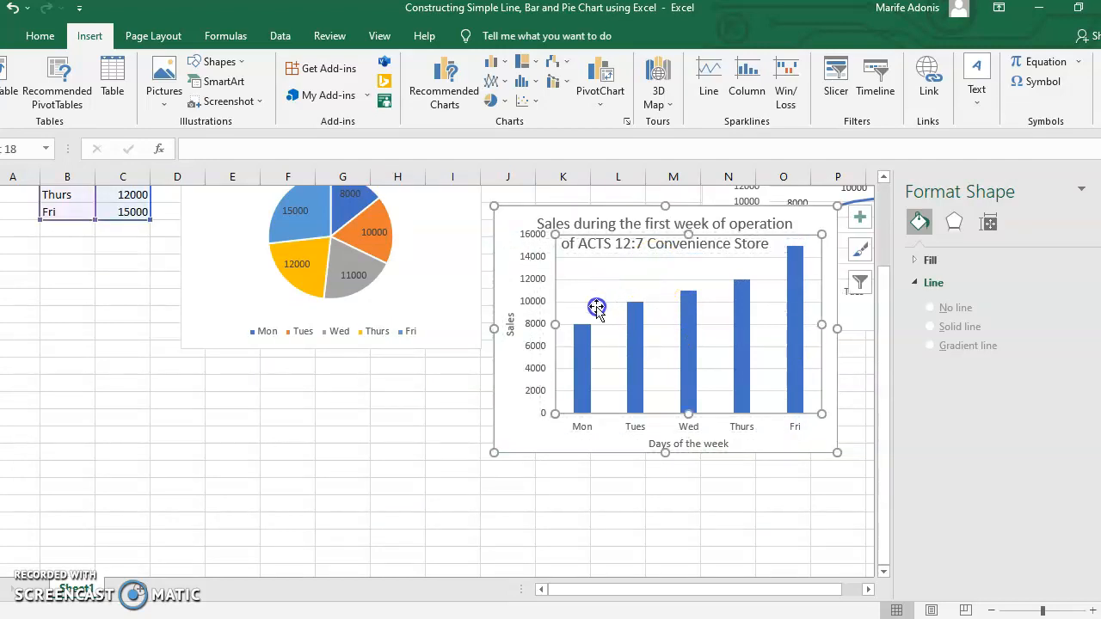
{"action": "left_click_drag", "start_coordinate": [634, 278], "coordinate": [609, 295]}
{"action": "left_click", "coordinate": [619, 277]}
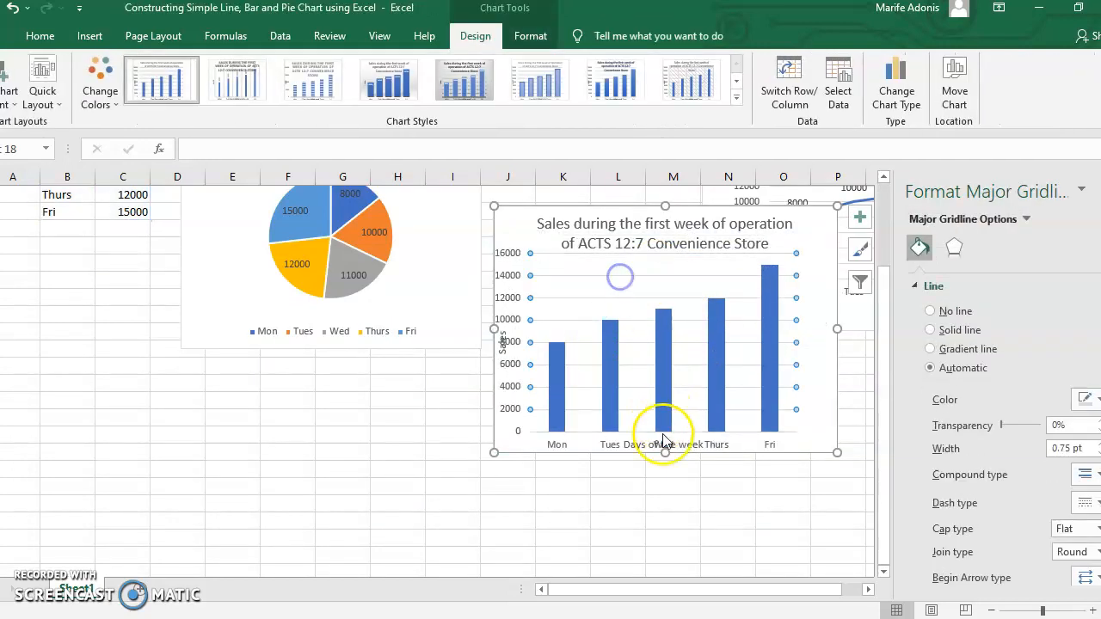
{"action": "left_click", "coordinate": [661, 485]}
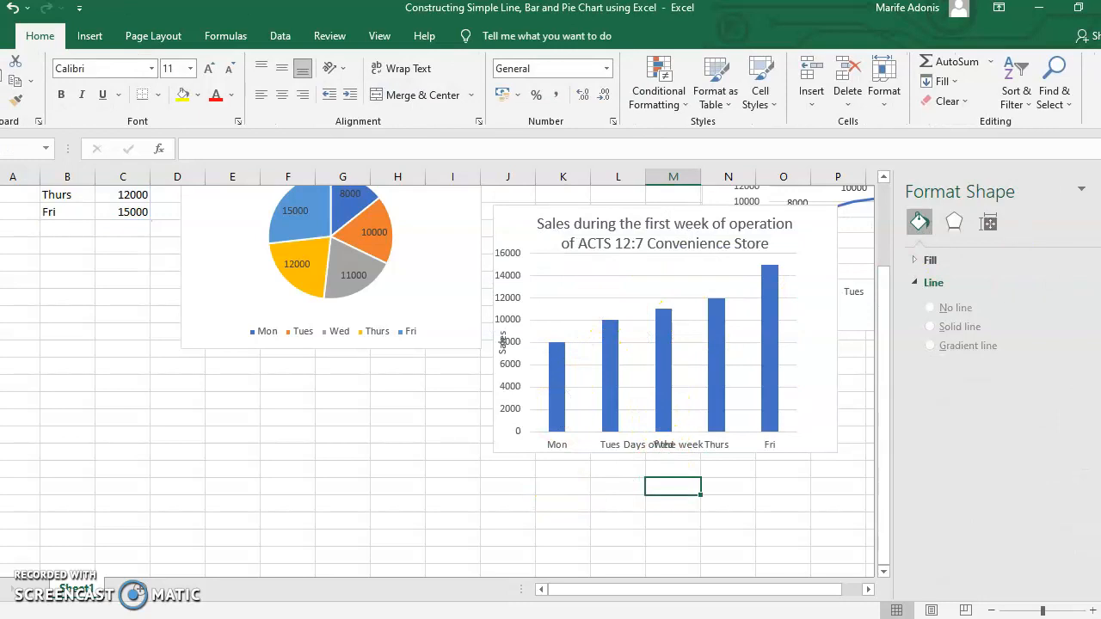
Step: Narrow the column chart's plot area from its left side to clear the vertical axis labels from the Sales title
{"action": "scroll", "coordinate": [713, 386], "scroll_direction": "up", "scroll_amount": 3}
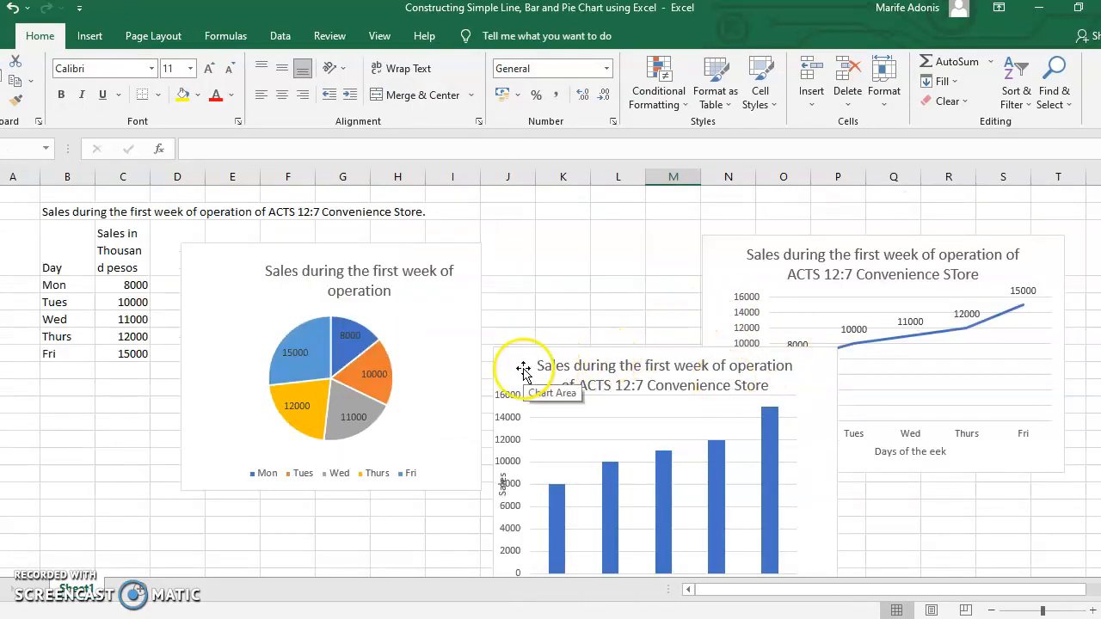
{"action": "left_click", "coordinate": [615, 433]}
{"action": "left_click_drag", "start_coordinate": [531, 485], "coordinate": [559, 485]}
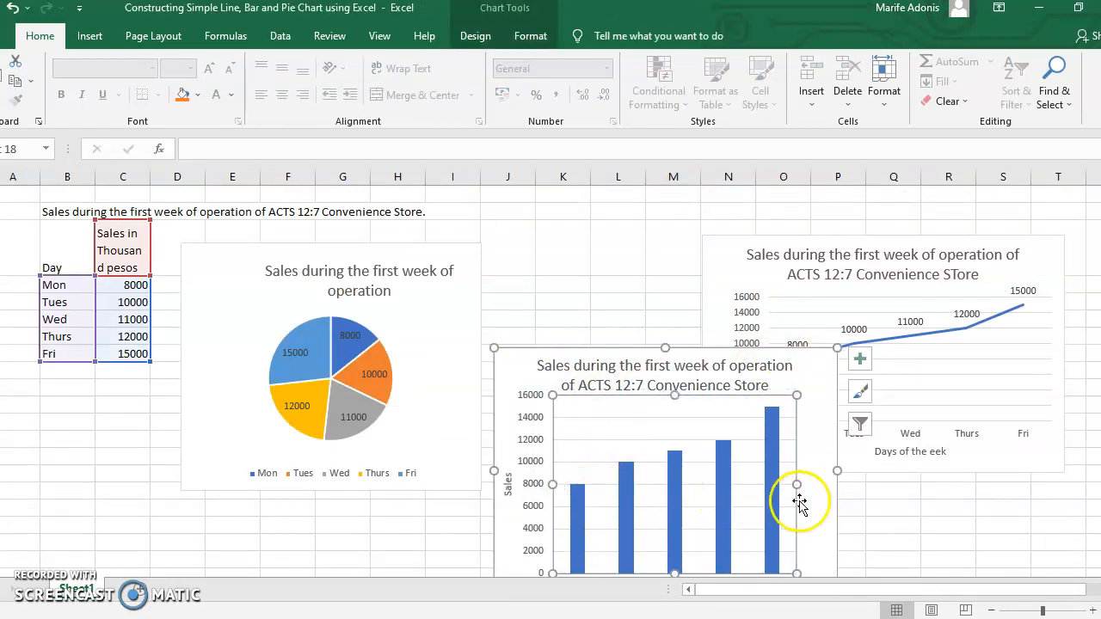
Step: Extend the column chart's lower edge slightly downward to make room between the day labels and the Days of the week title
{"action": "scroll", "coordinate": [899, 487], "scroll_direction": "down", "scroll_amount": 3}
{"action": "scroll", "coordinate": [898, 487], "scroll_direction": "down", "scroll_amount": 1}
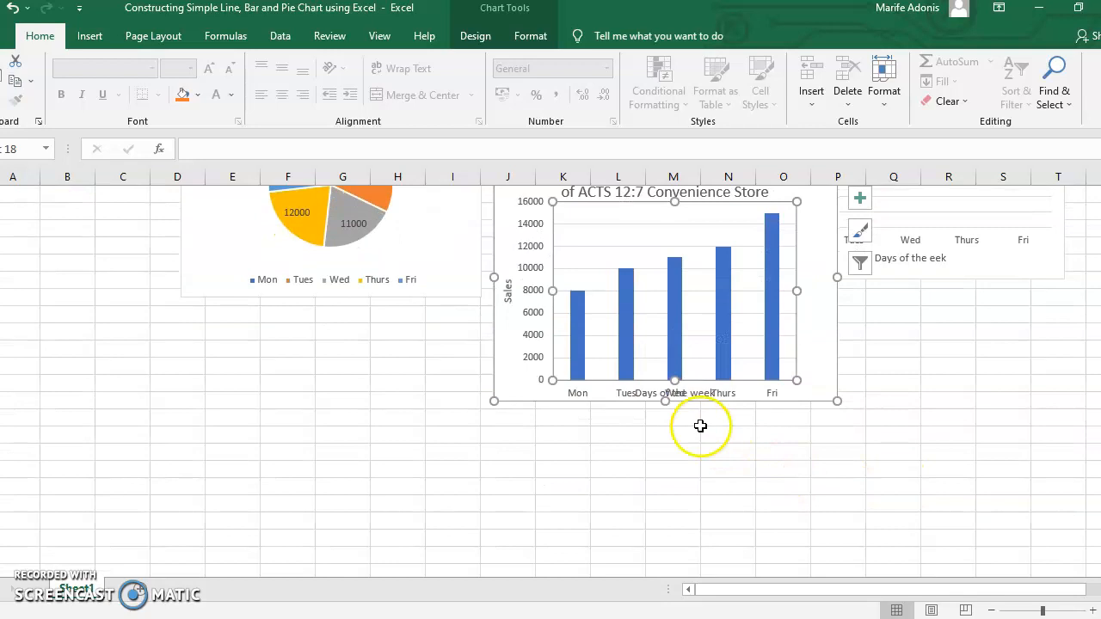
{"action": "left_click", "coordinate": [662, 404]}
{"action": "mouse_move", "coordinate": [662, 406]}
{"action": "left_mouse_down"}
{"action": "mouse_move", "coordinate": [661, 418]}
{"action": "mouse_move", "coordinate": [674, 390]}
{"action": "left_mouse_up"}
{"action": "left_click", "coordinate": [735, 384]}
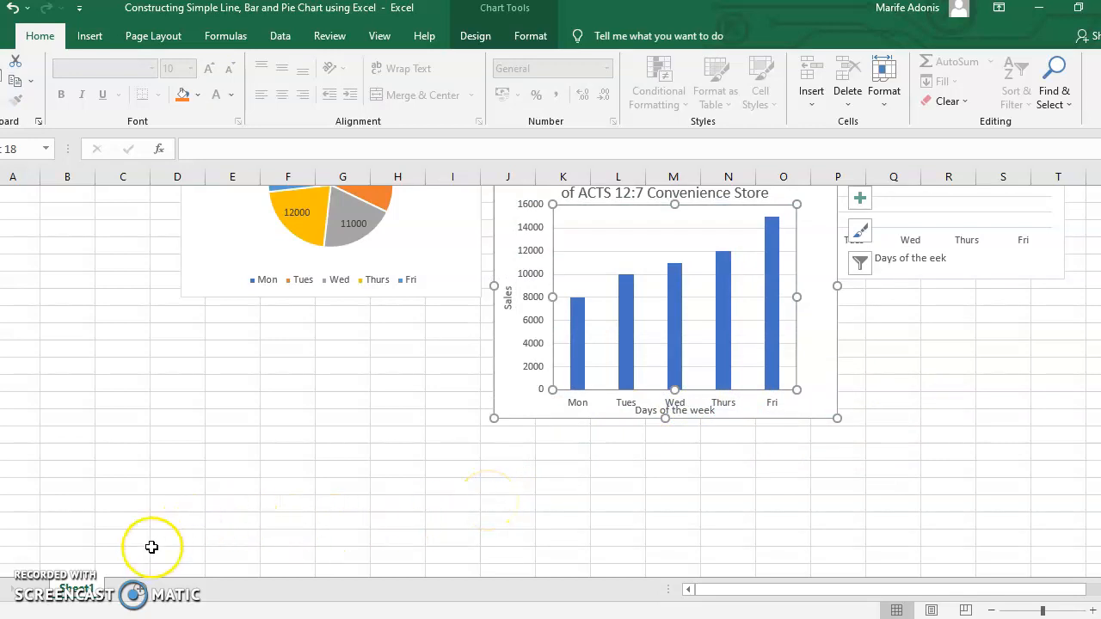
{"action": "scroll", "coordinate": [232, 534], "scroll_direction": "down", "scroll_amount": 1}
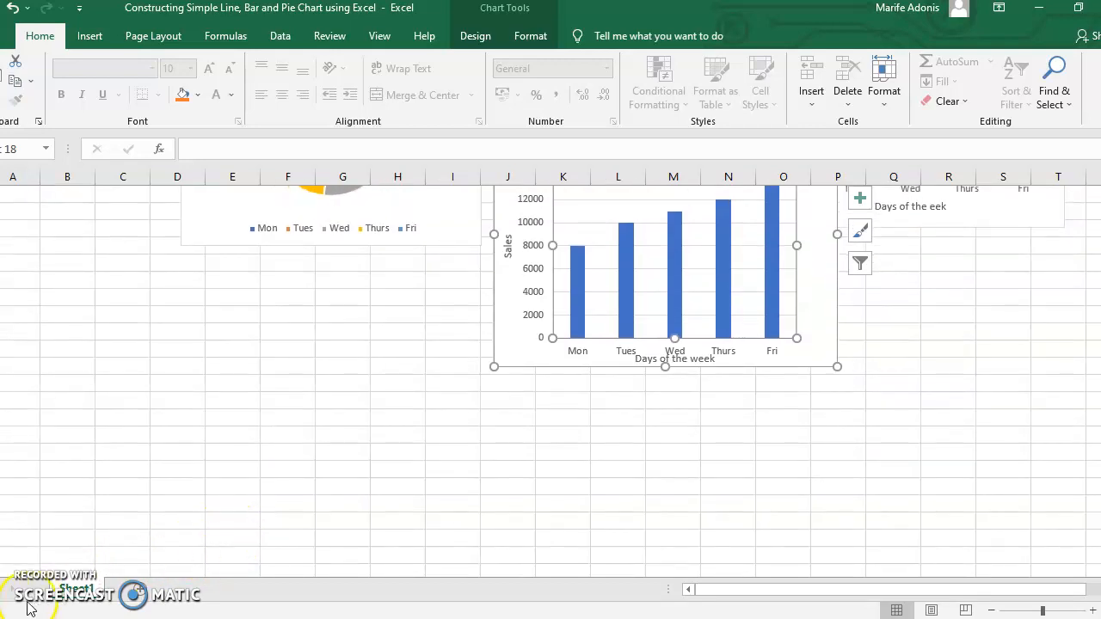